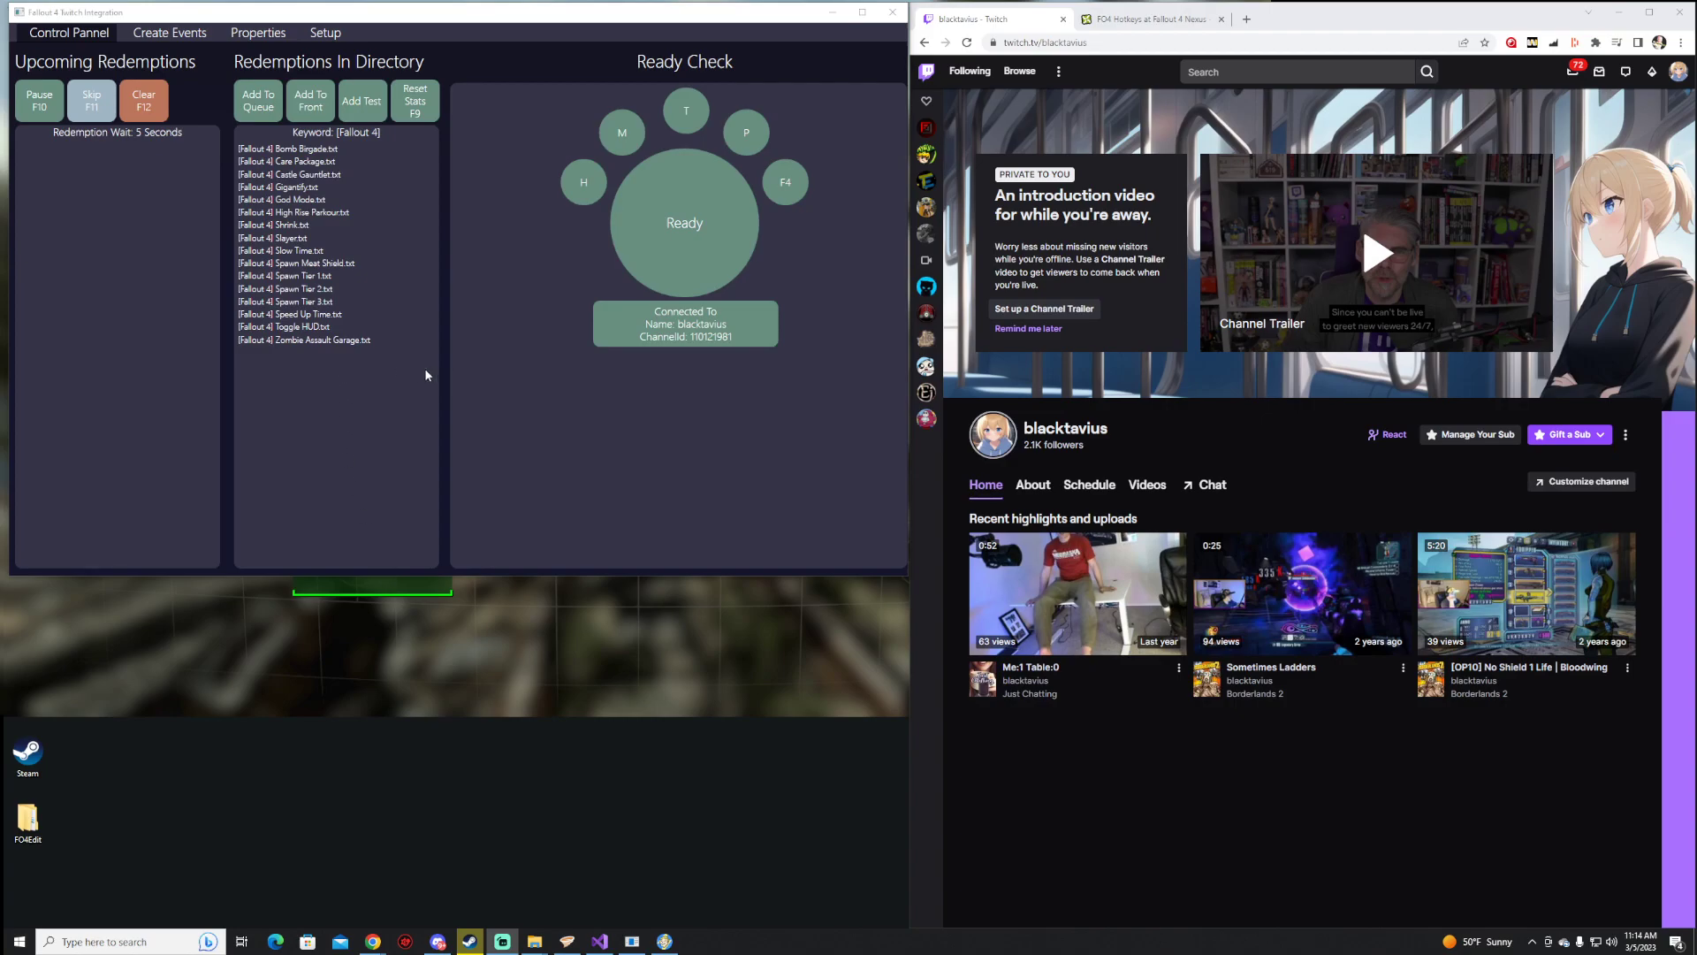
Review the integration's Twitch, redemption, path and hotkey properties, and open the Twitch channel's chat page
left_click(258, 33)
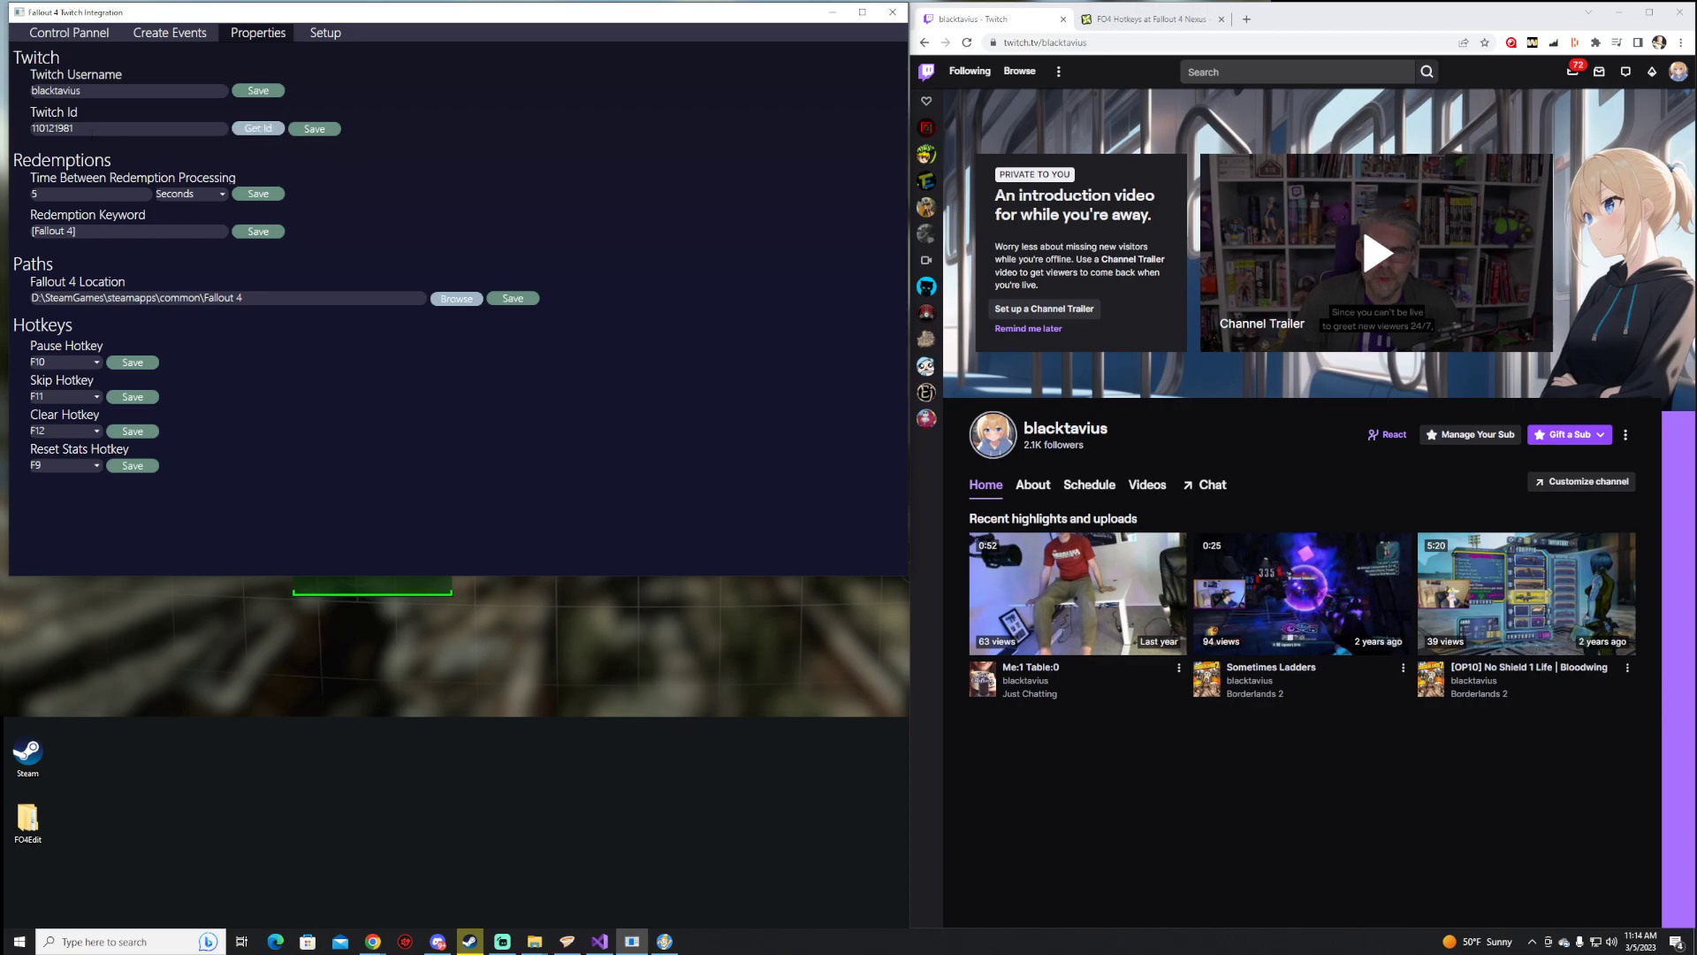
left_click(108, 132)
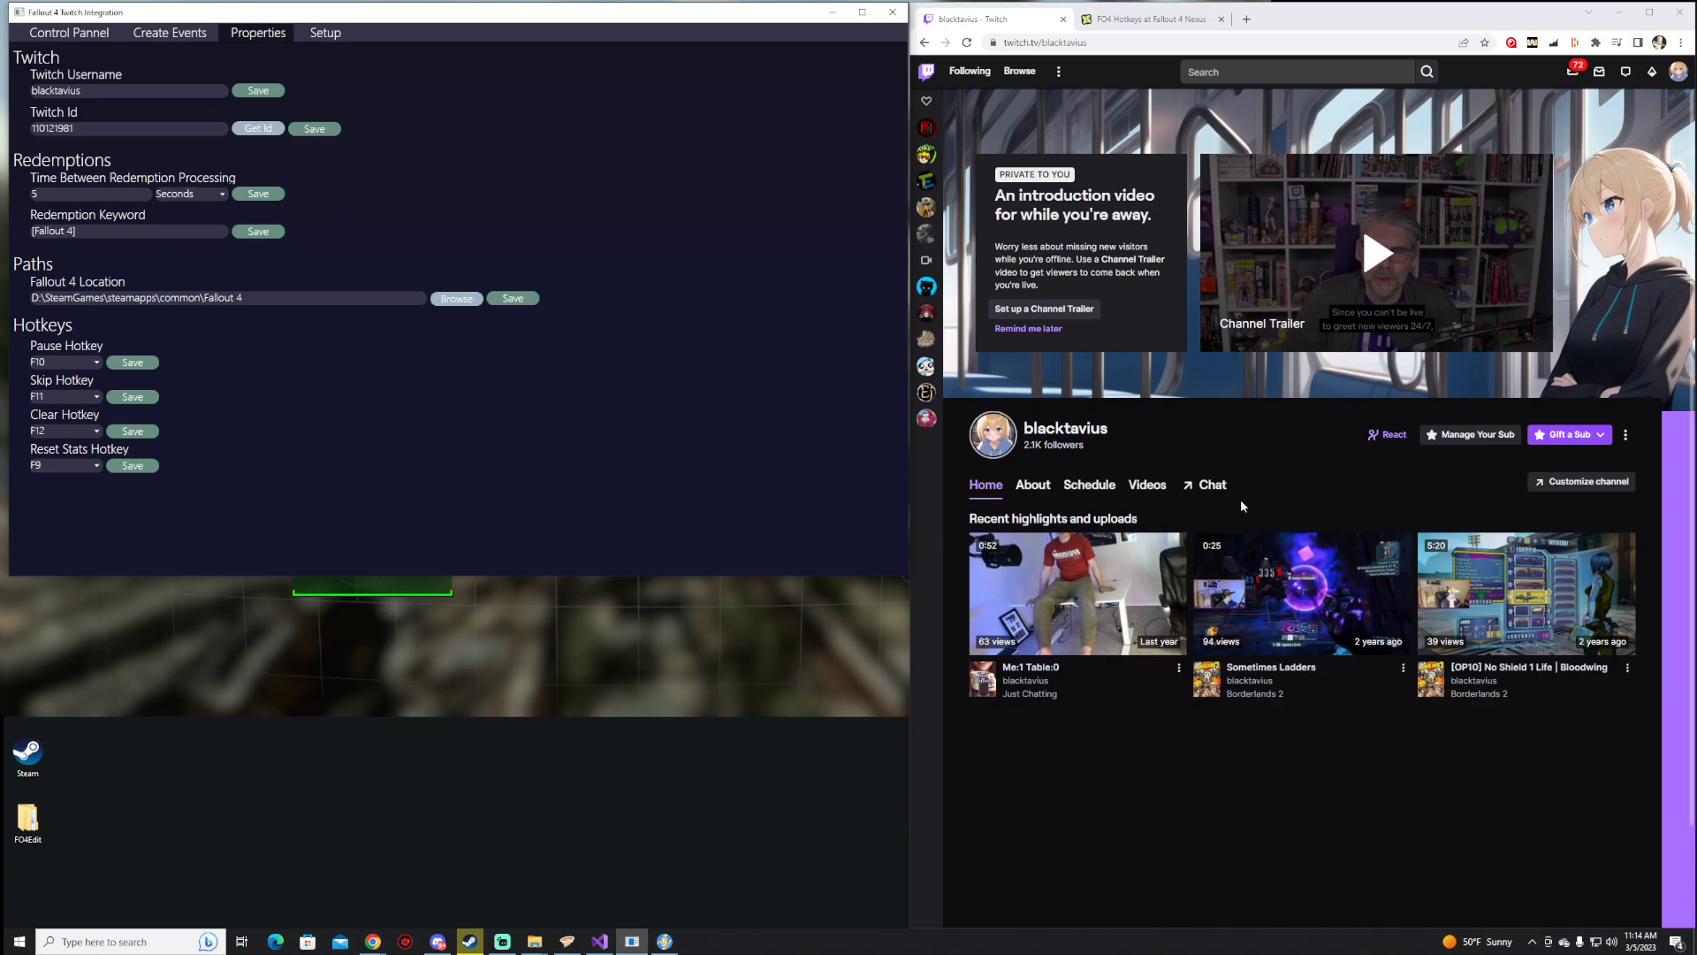
left_click(1206, 489)
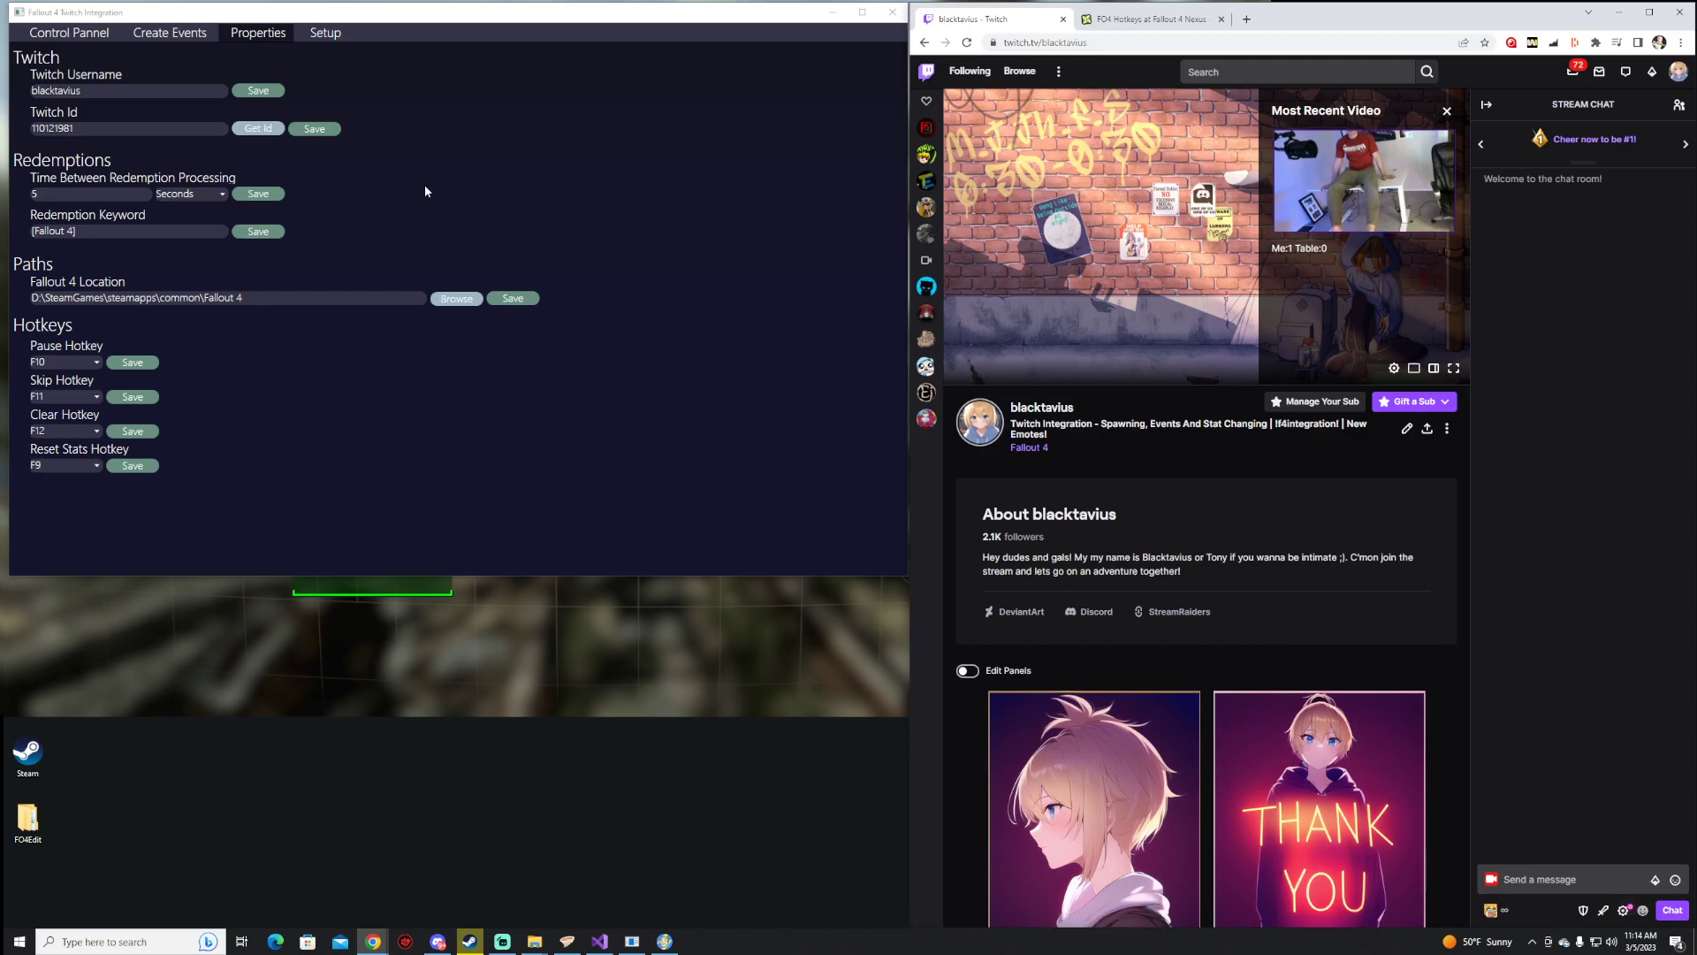
Start an event command file named Demo and add a first command to it
left_click(153, 35)
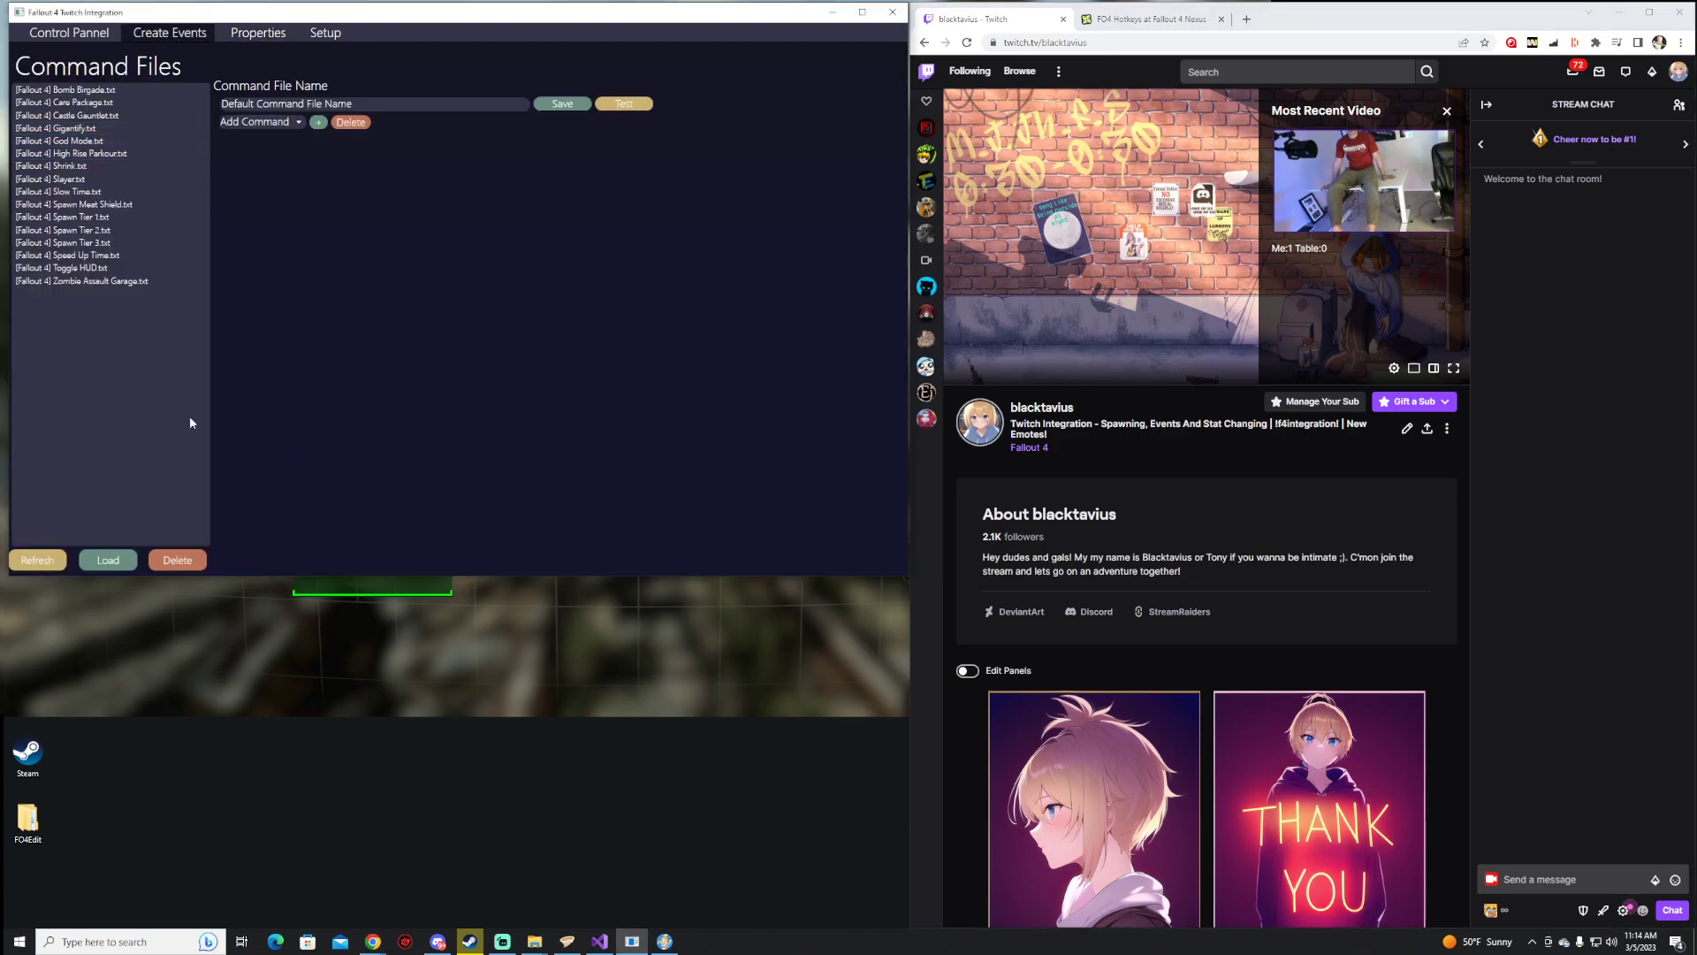
left_click_drag(394, 103, 152, 95)
type("Demo")
left_click(297, 122)
left_click(299, 133)
left_click(318, 124)
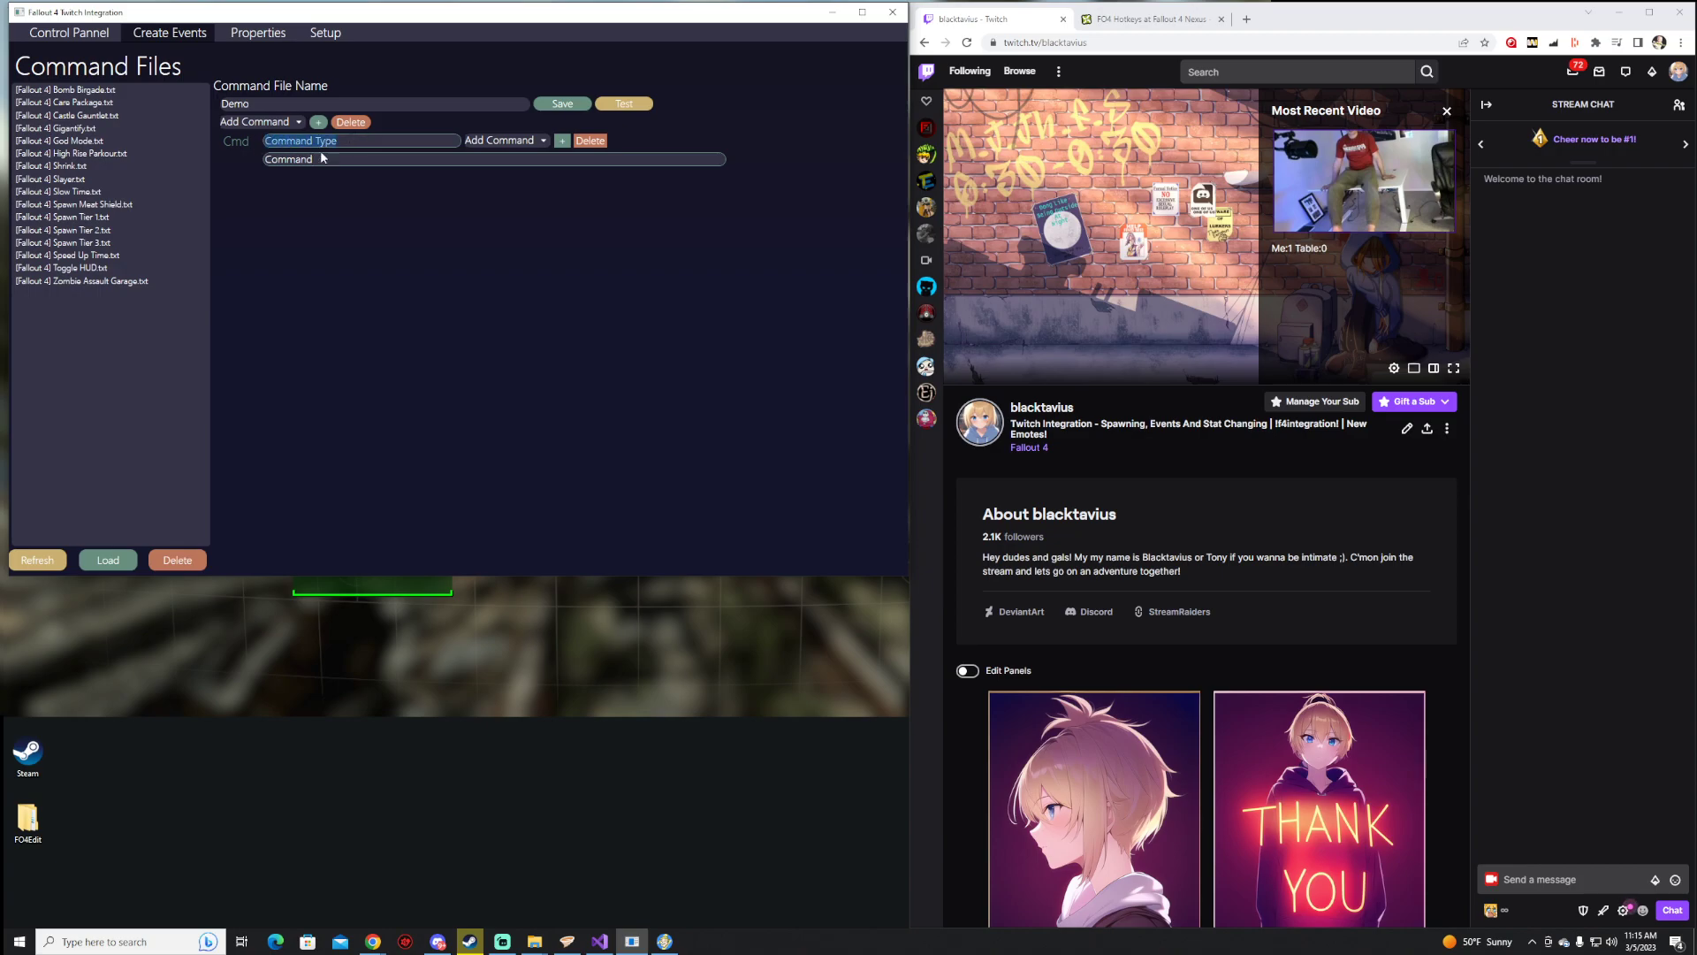
Add a random block after the first command and place four commands inside it
left_click_drag(341, 160, 262, 162)
left_click(543, 140)
left_click(521, 174)
left_click(562, 141)
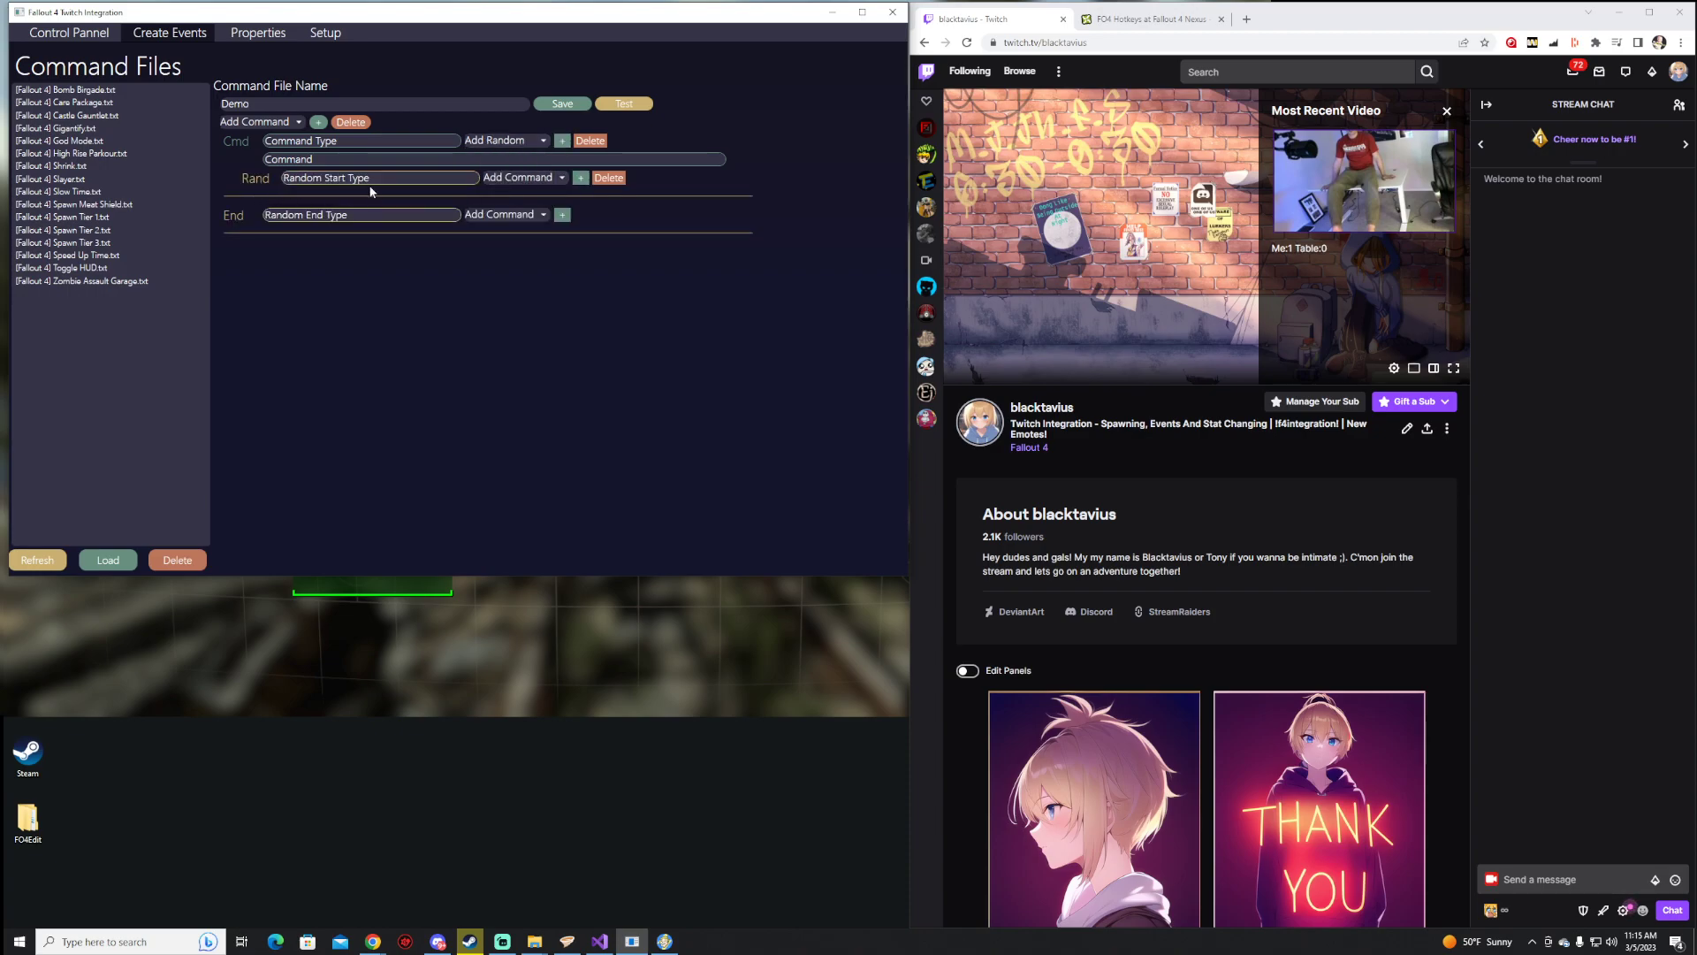
left_click(580, 177)
left_click(580, 214)
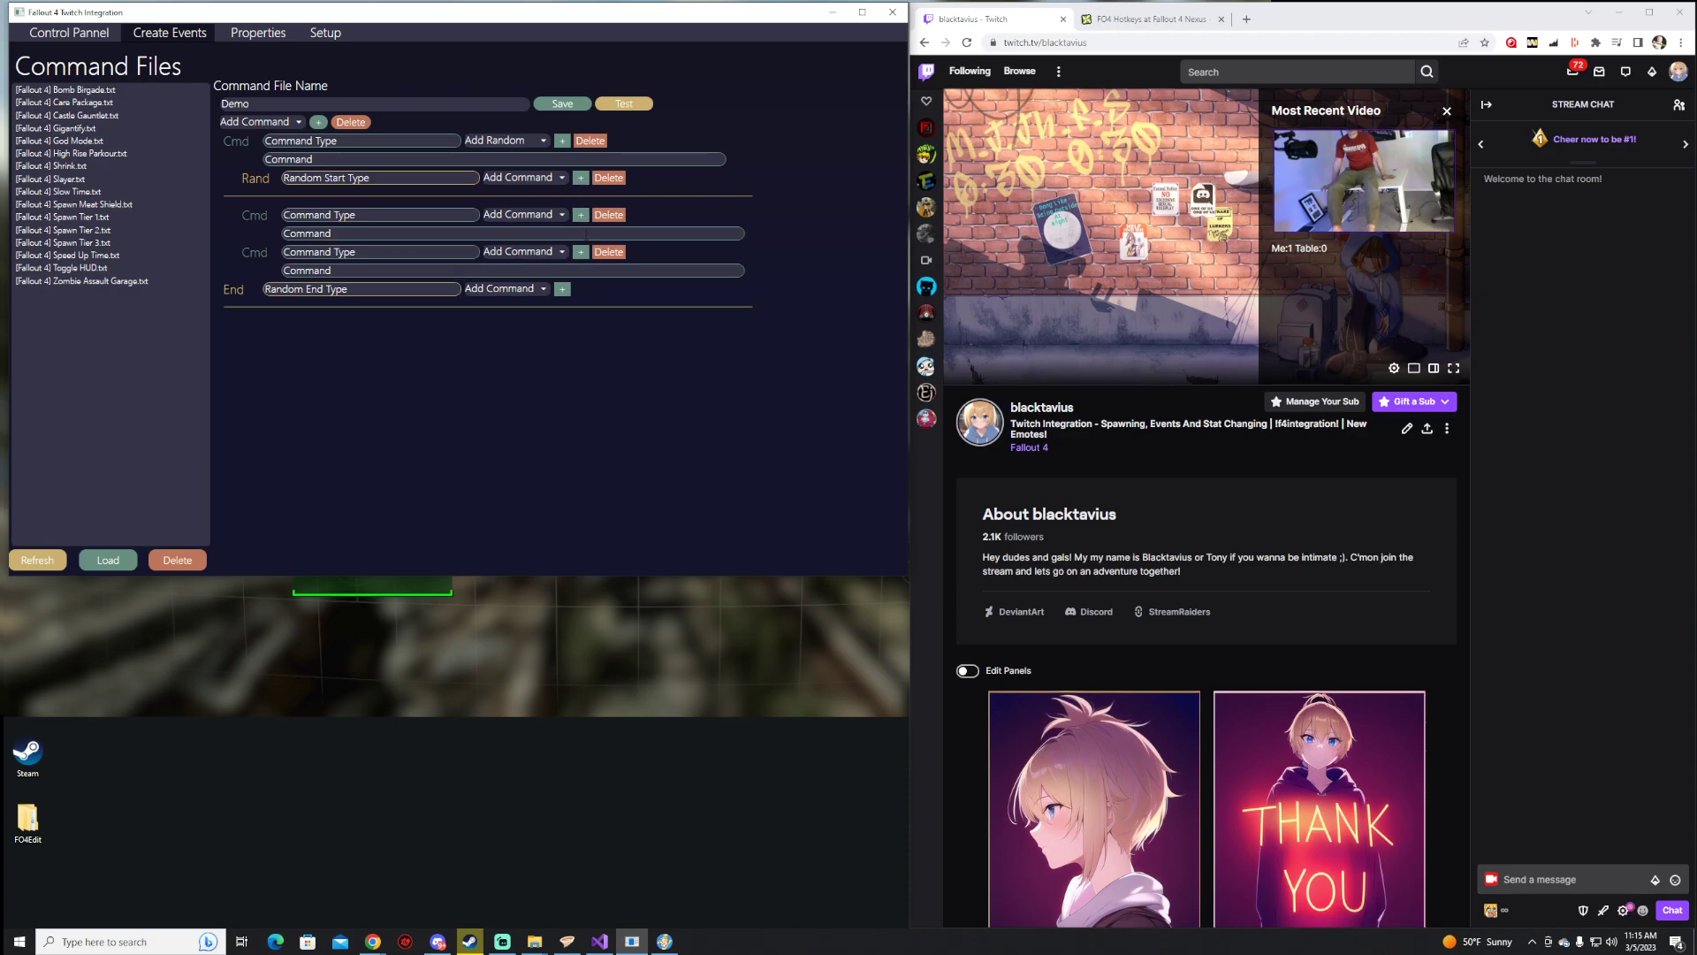
left_click(580, 252)
left_click(581, 289)
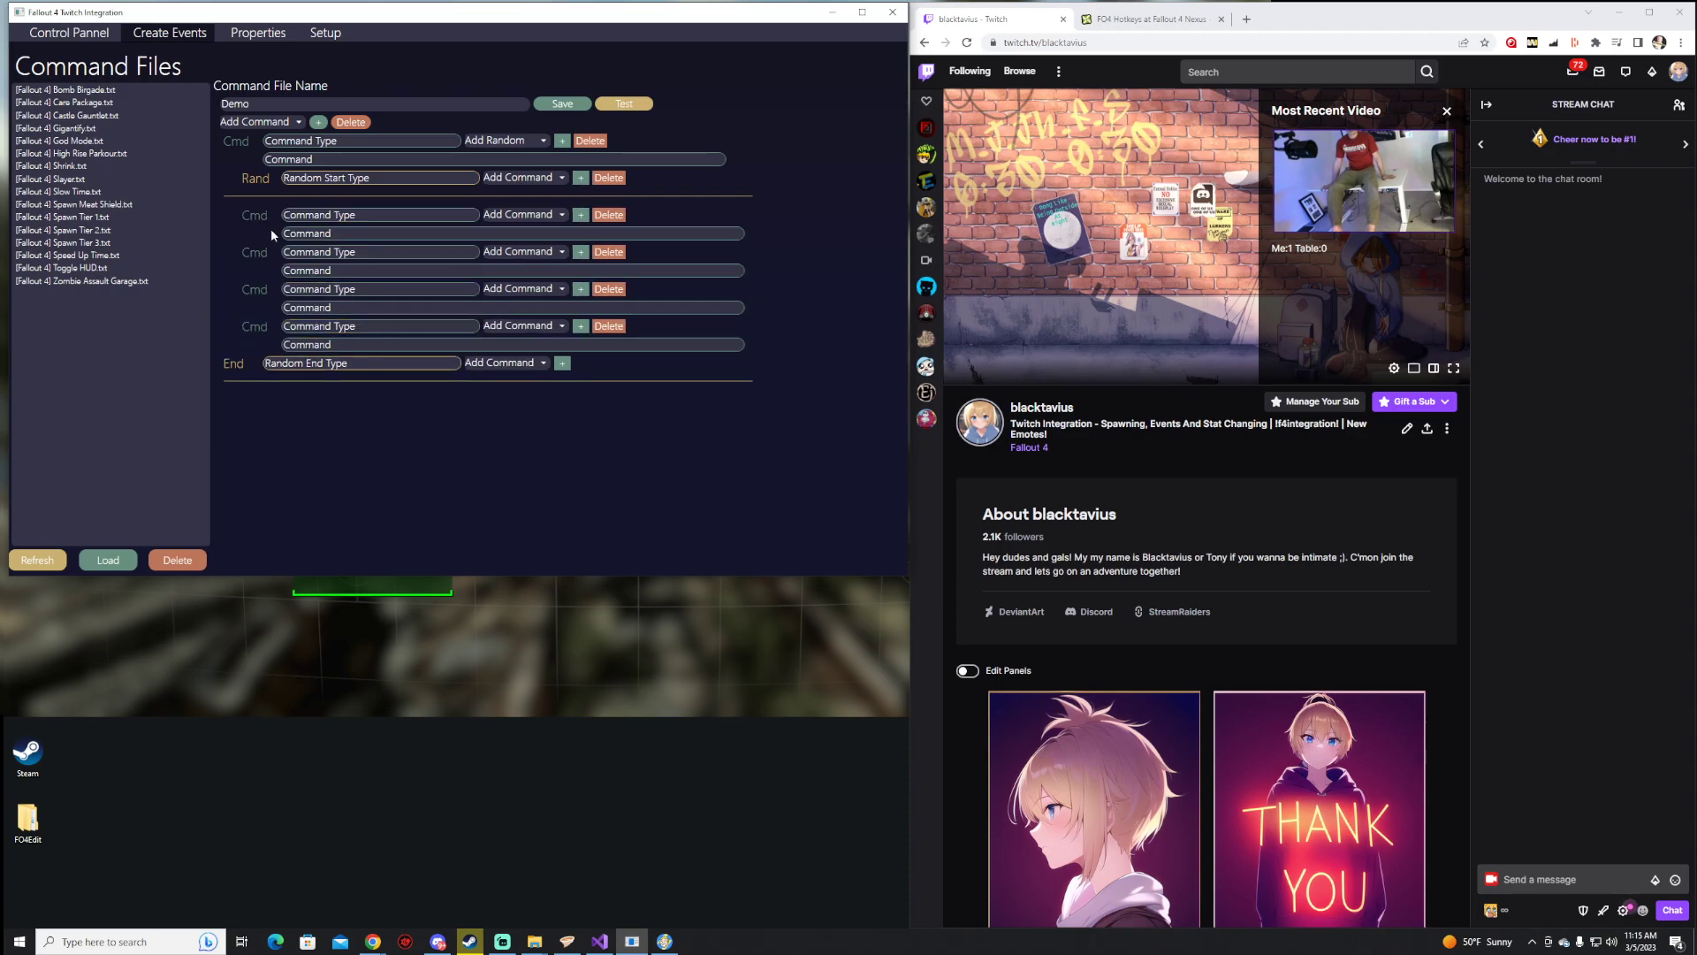
Add a wait after the end of the random block, with its unit set to Seconds
left_click(513, 363)
left_click(499, 413)
left_click(562, 364)
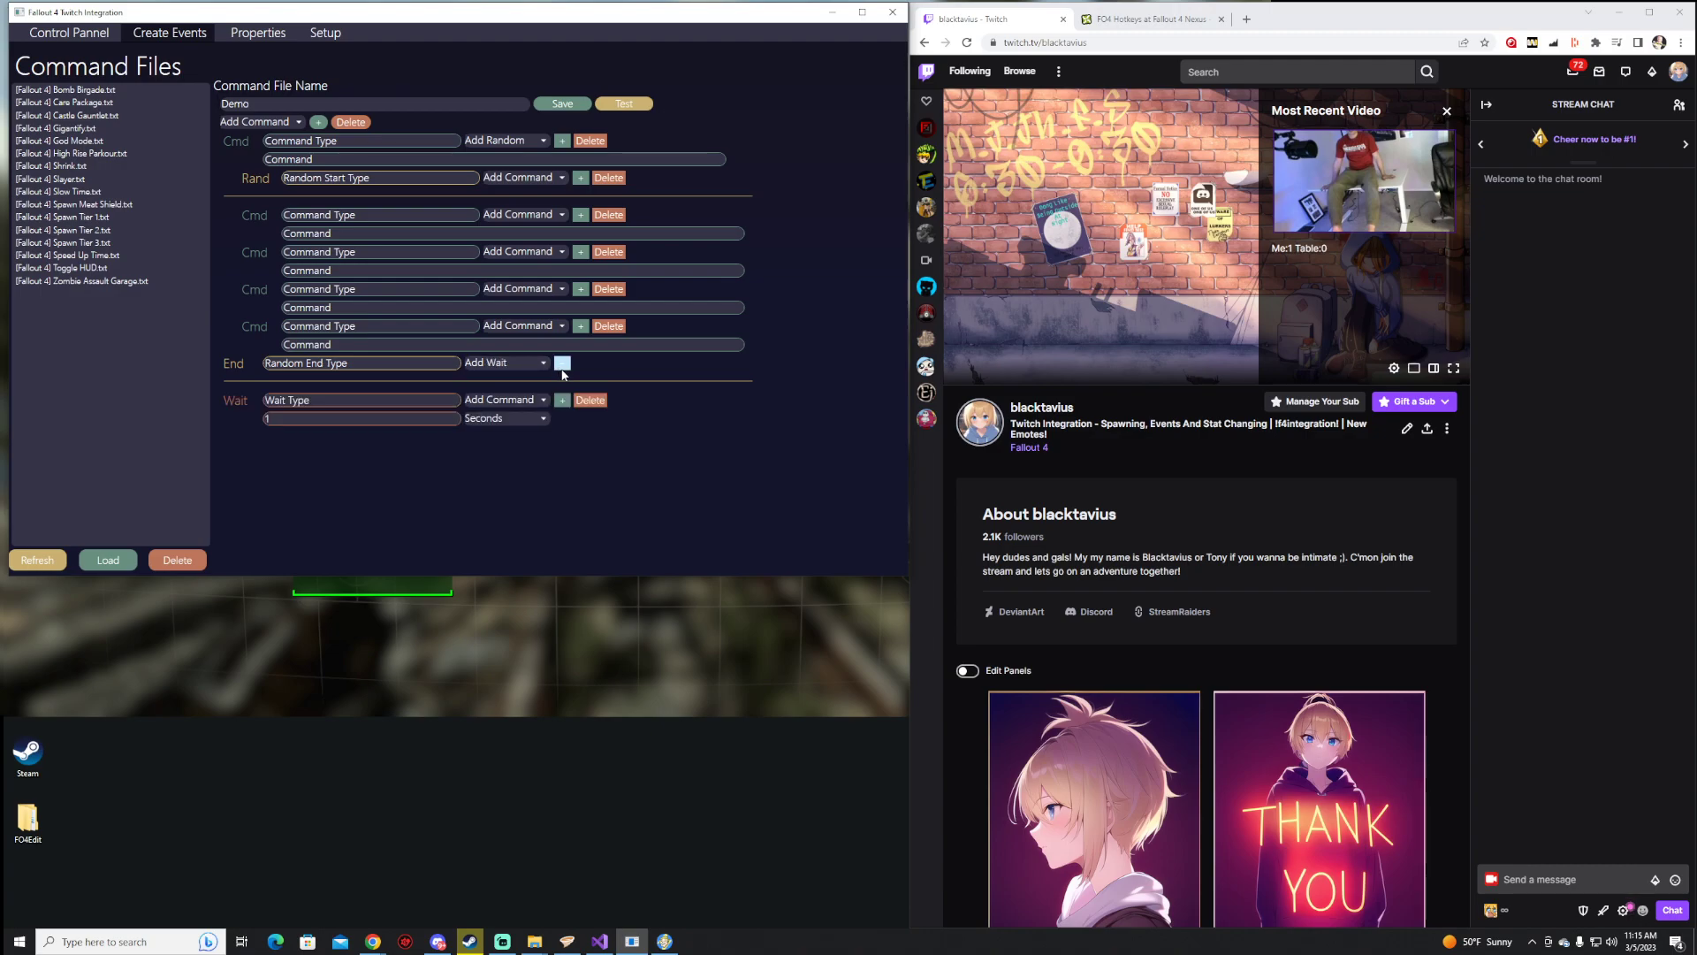
left_click(500, 421)
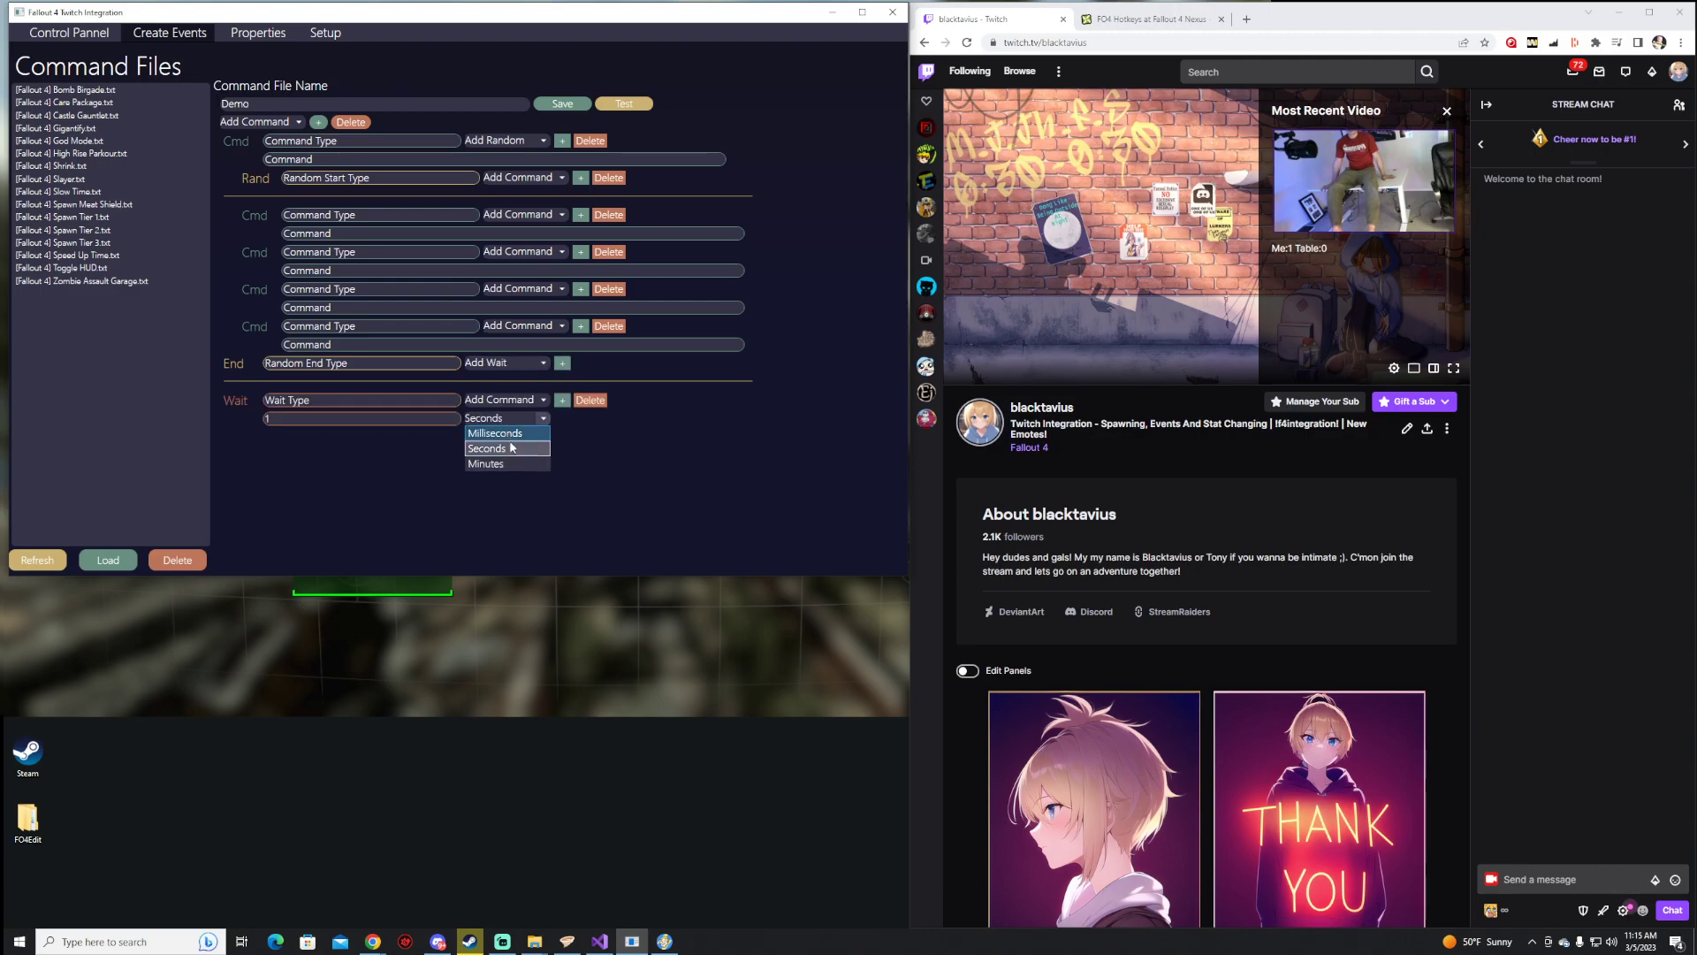
left_click(506, 448)
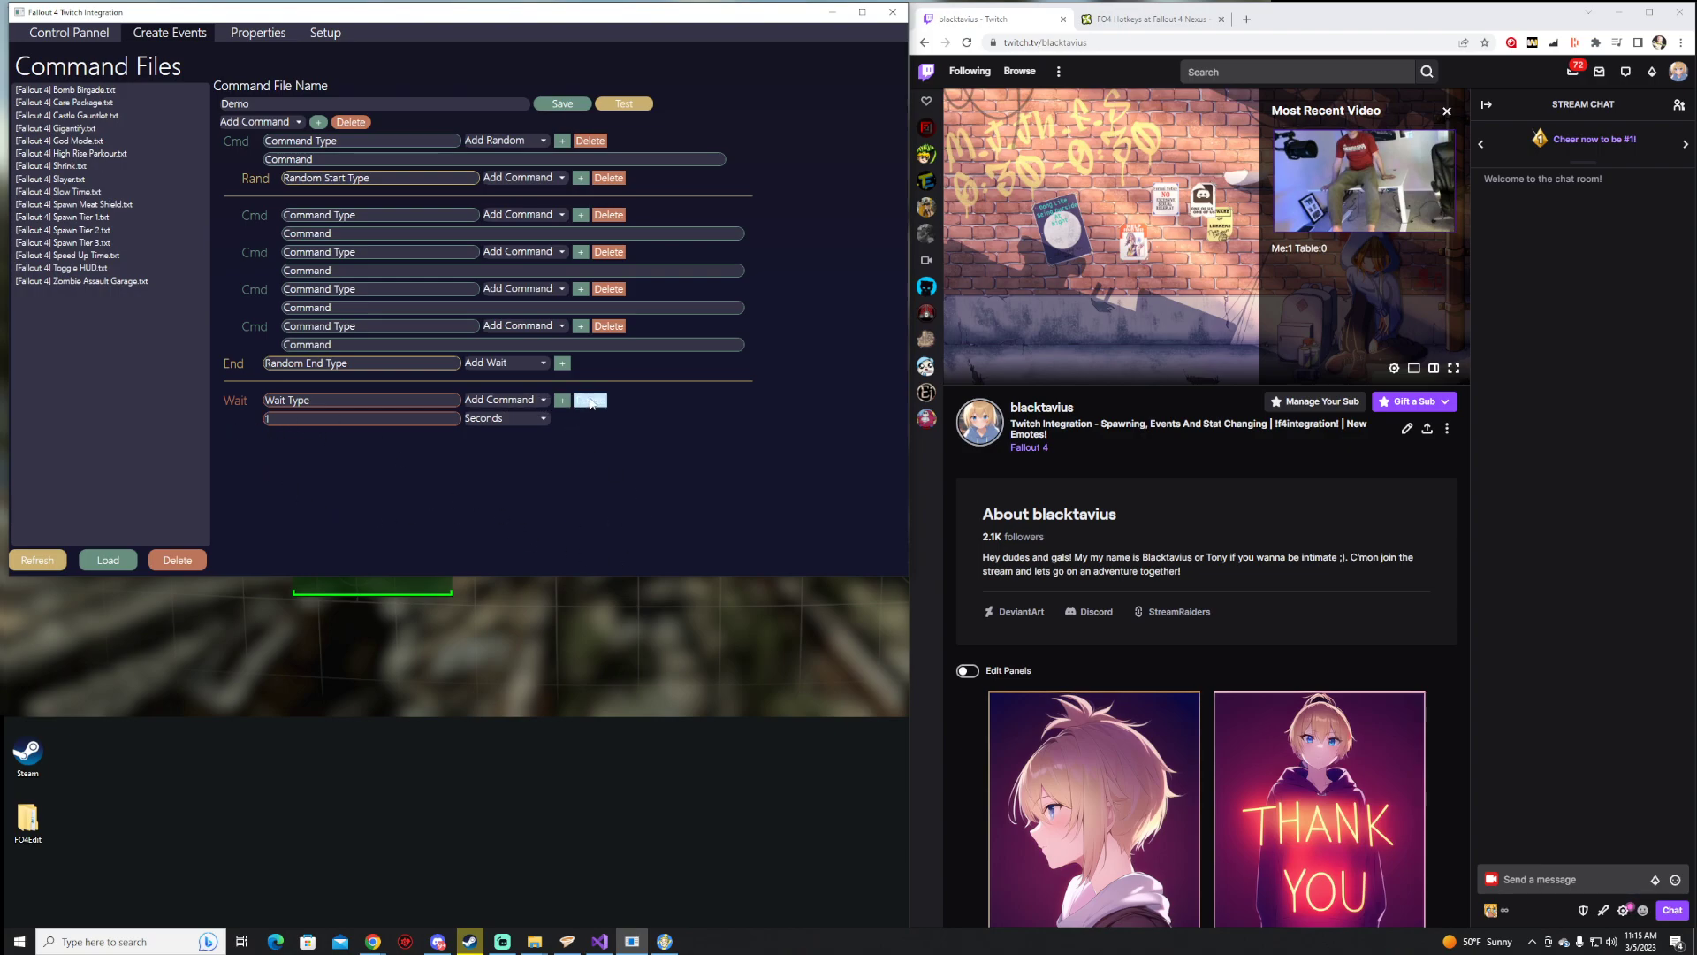
Add a media entry after the wait and save the Demo command file
left_click(543, 399)
left_click(495, 464)
left_click(562, 399)
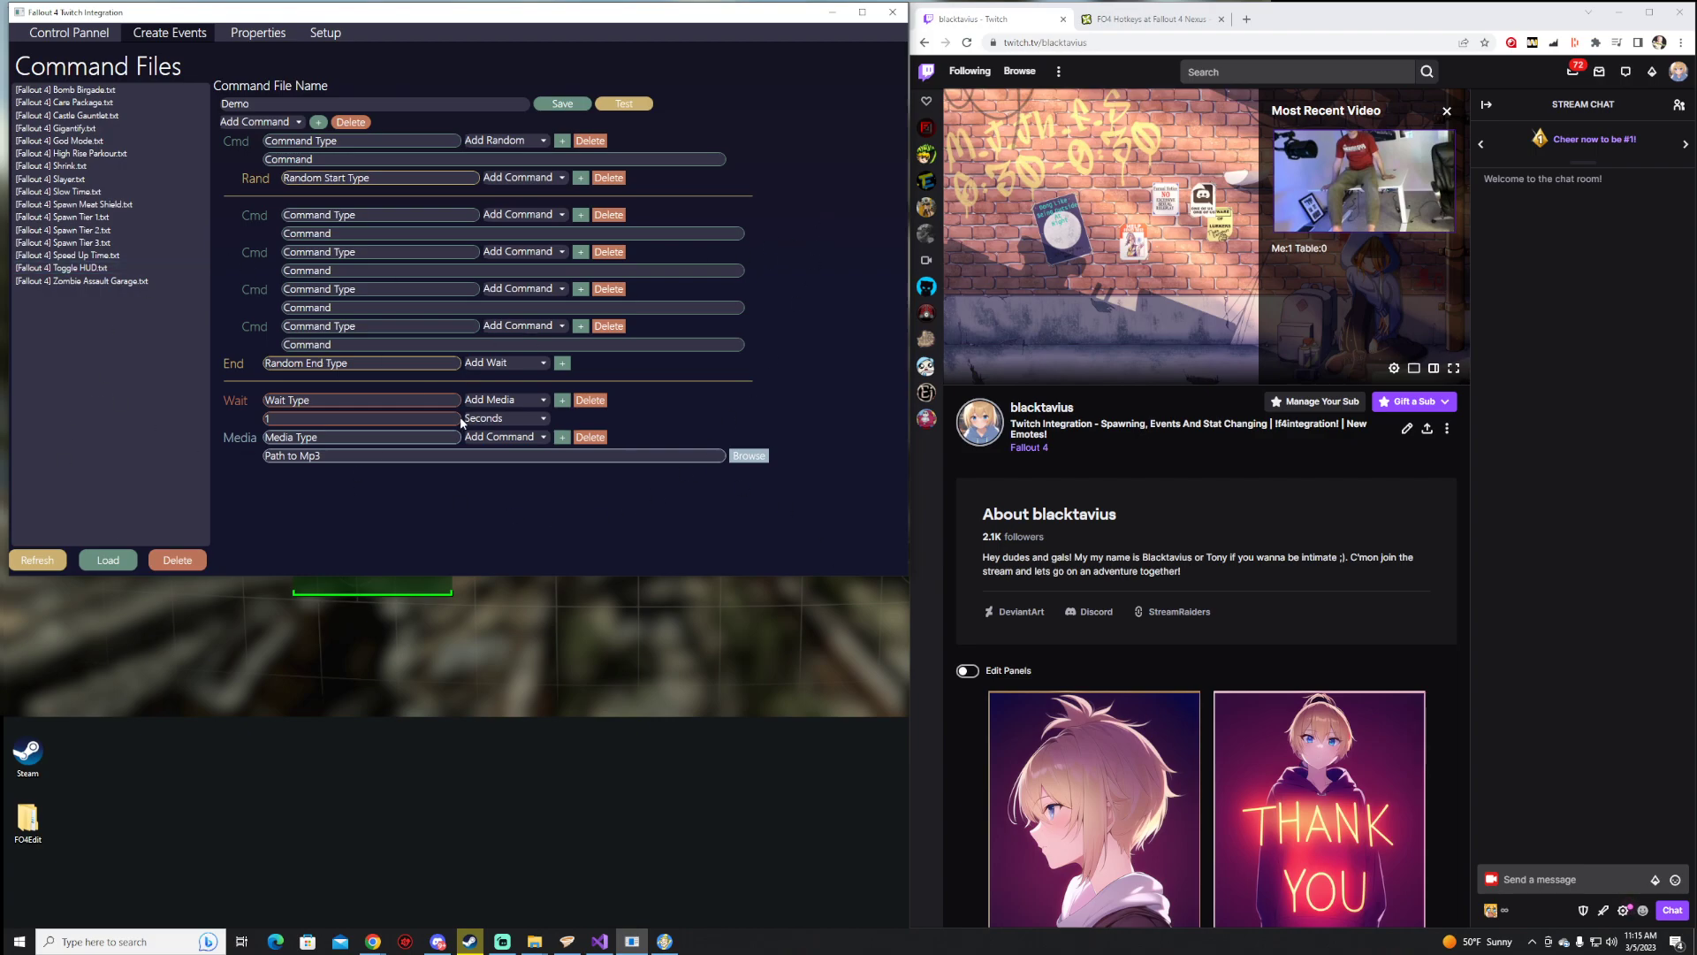
left_click(563, 104)
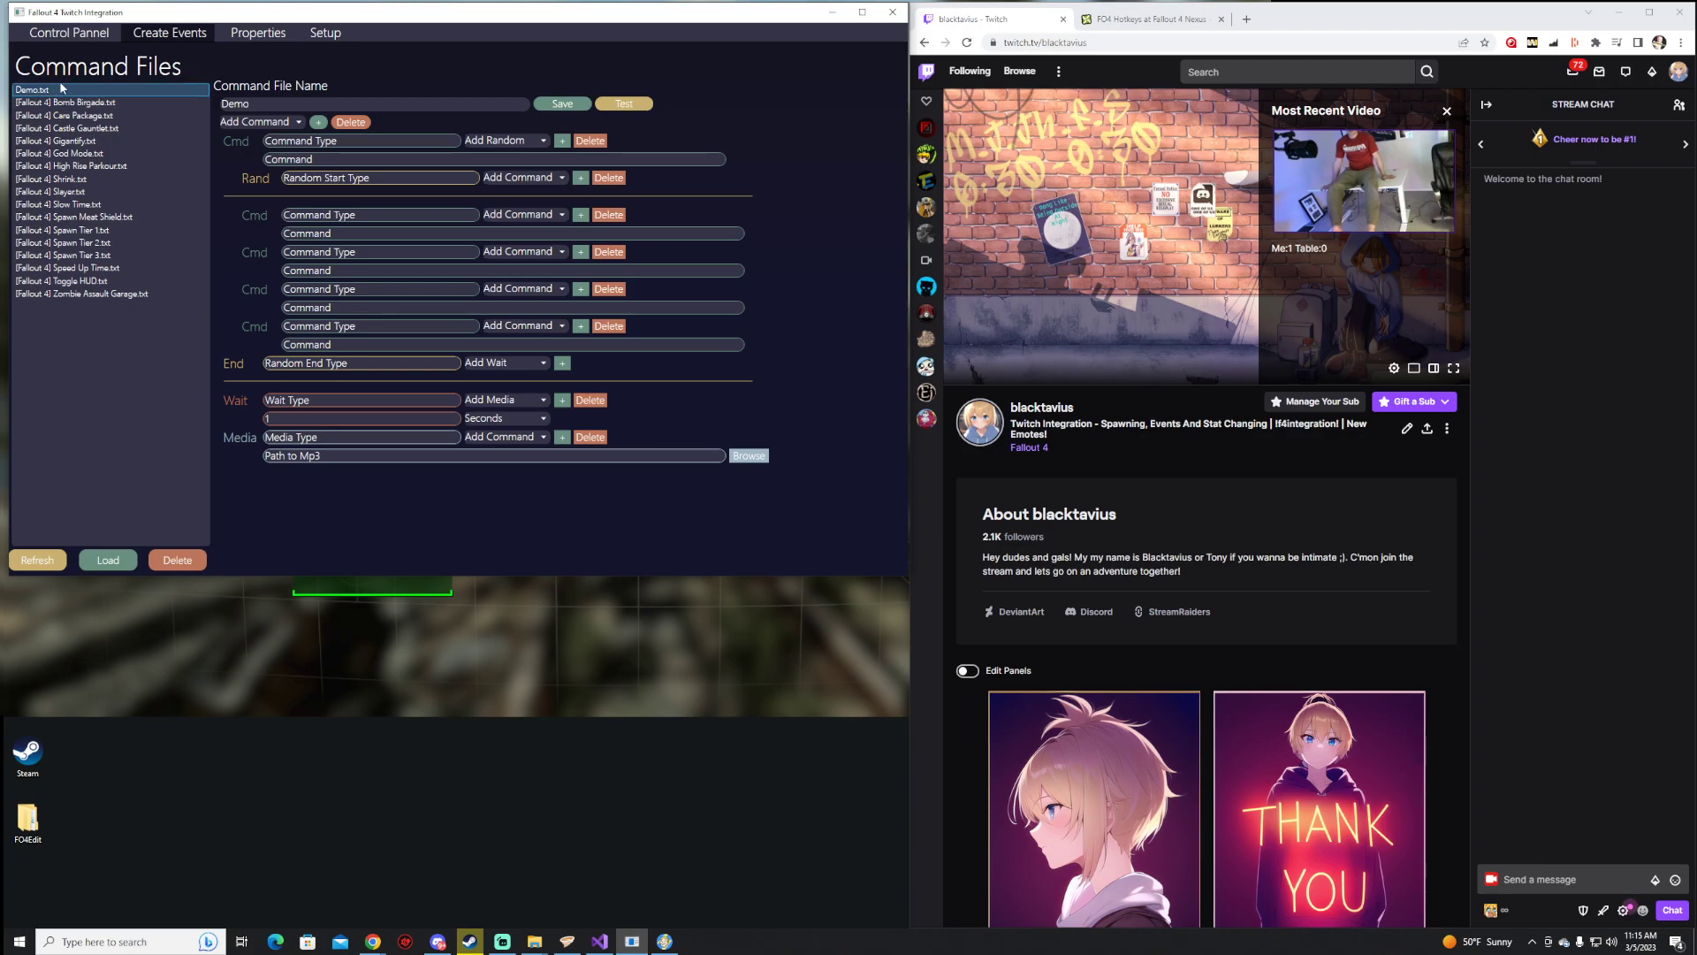
Check the redemptions list and the redemption keyword property, and open the channel's rewards list in the Twitch chat
left_click(69, 35)
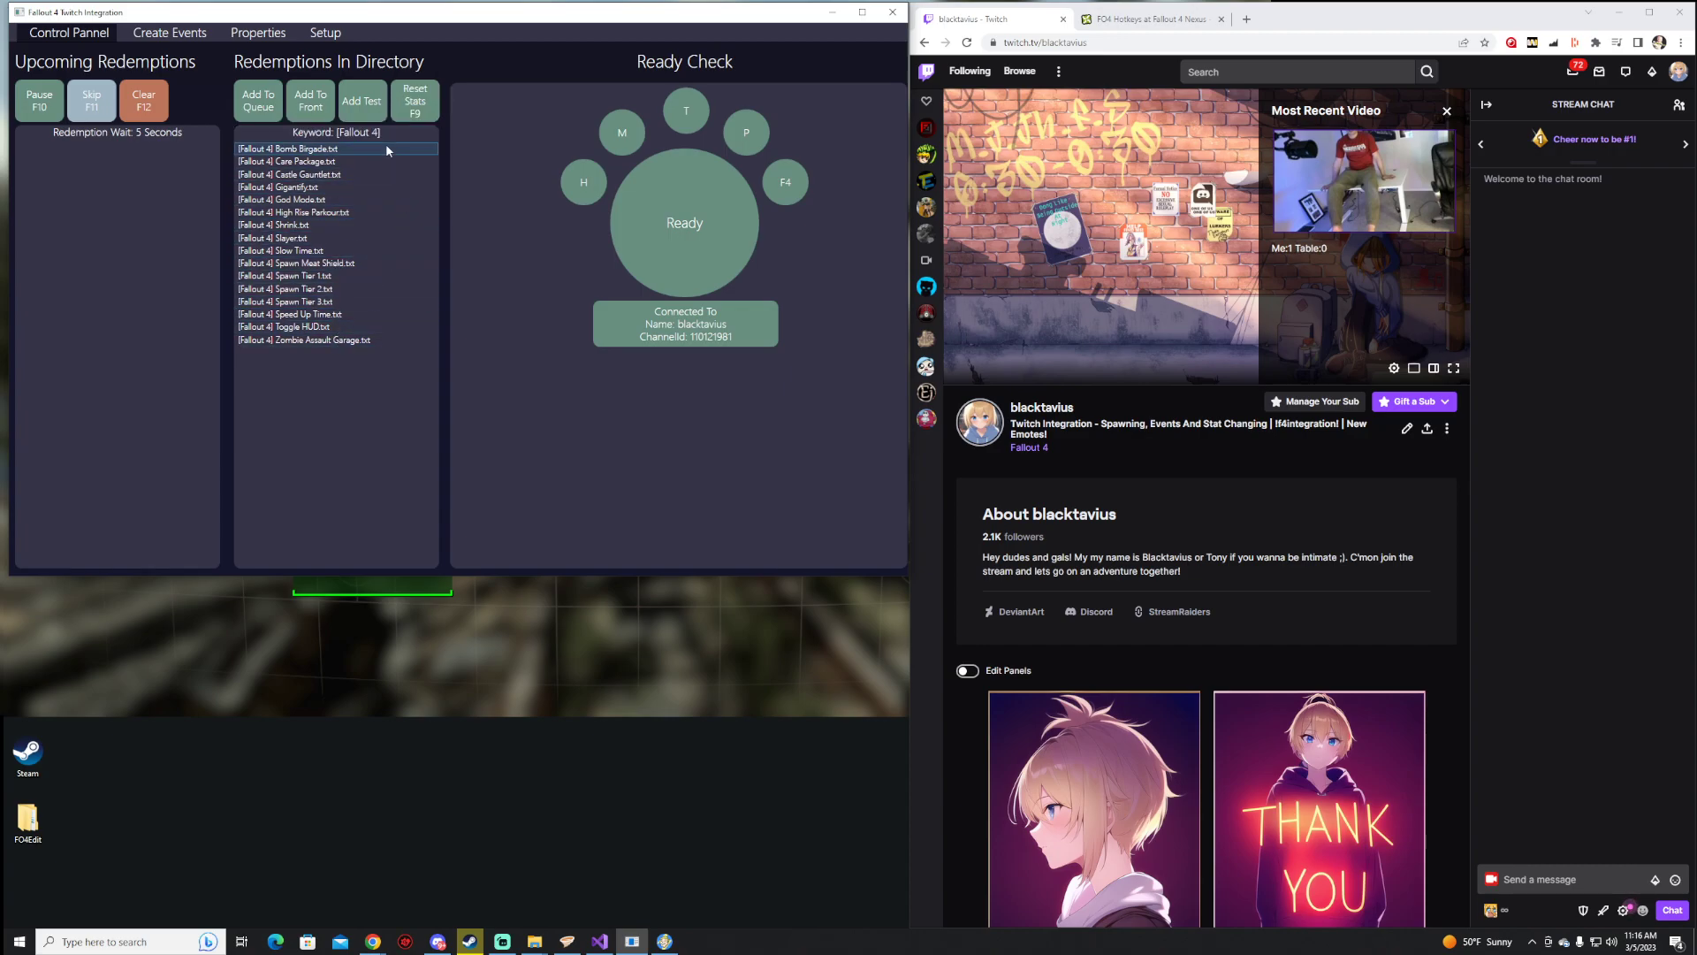
left_click(239, 35)
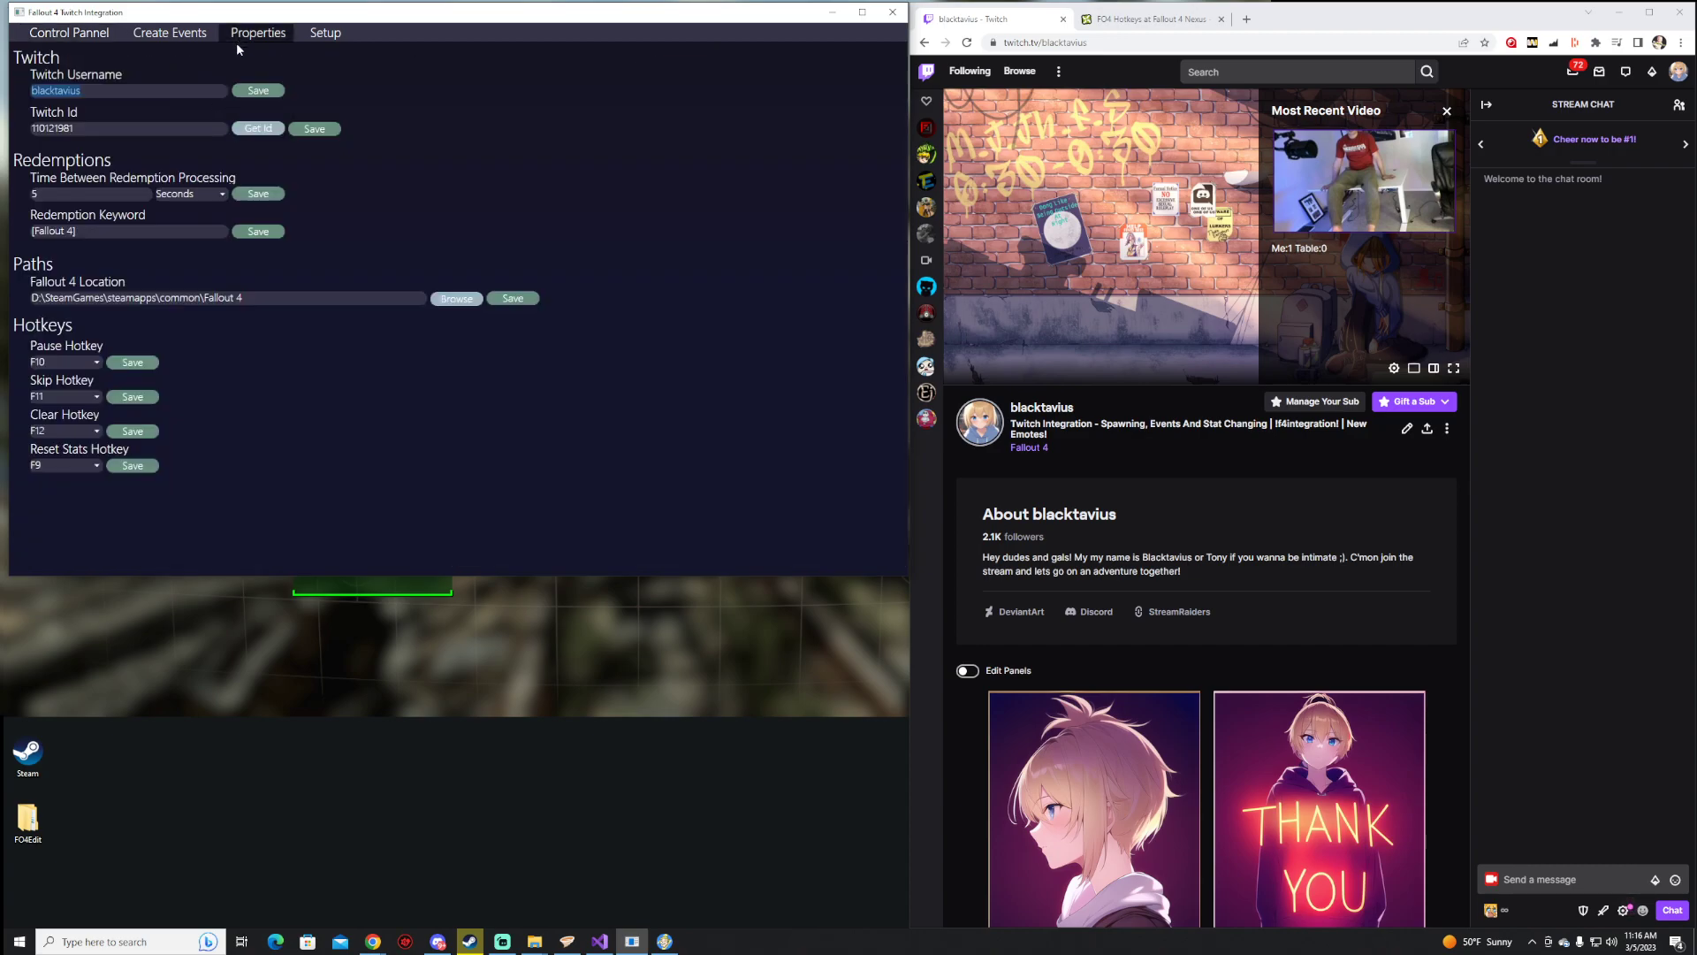
left_click(67, 35)
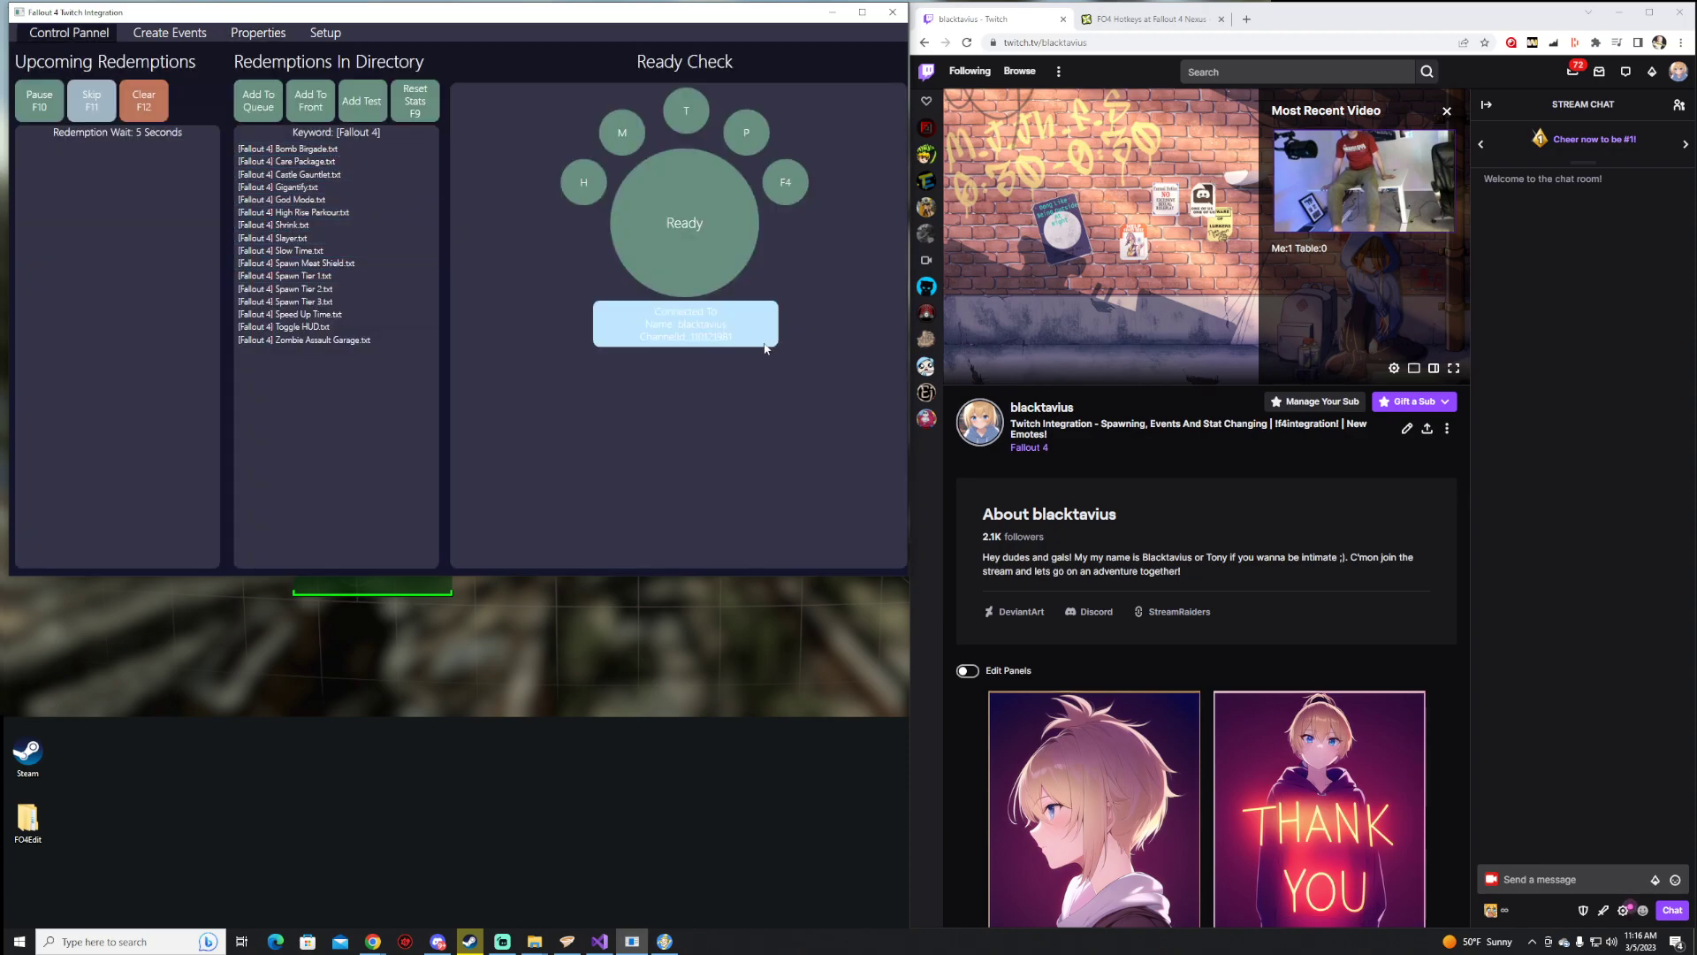
left_click(1496, 910)
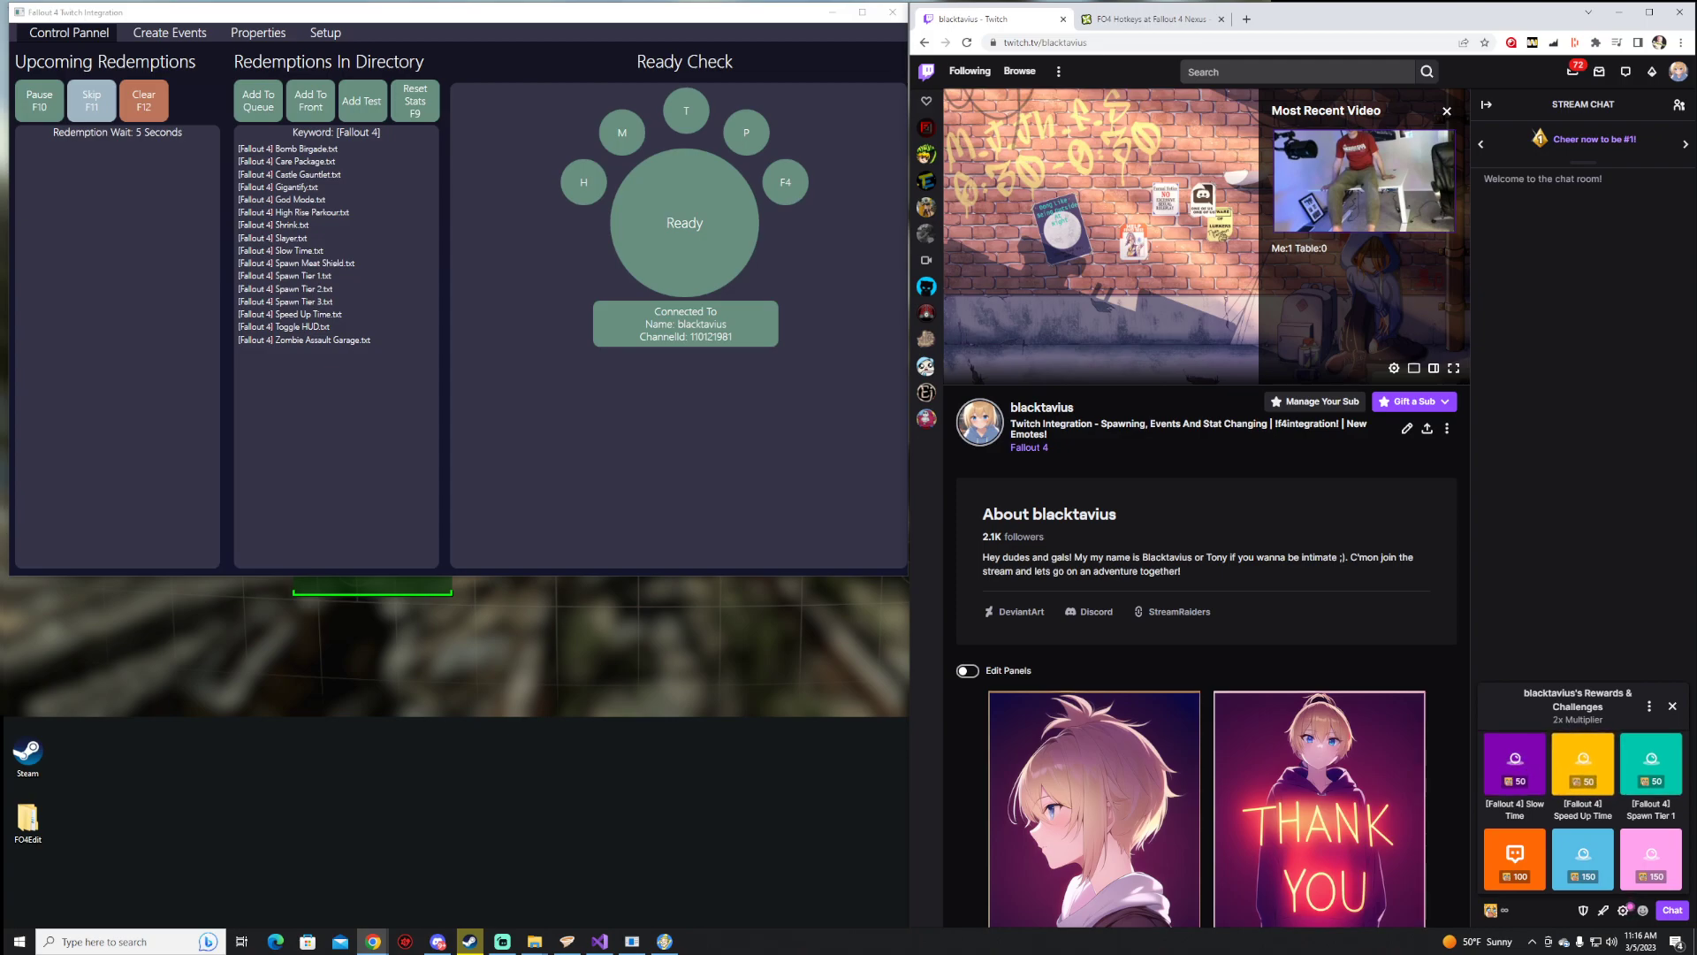
left_click(375, 456)
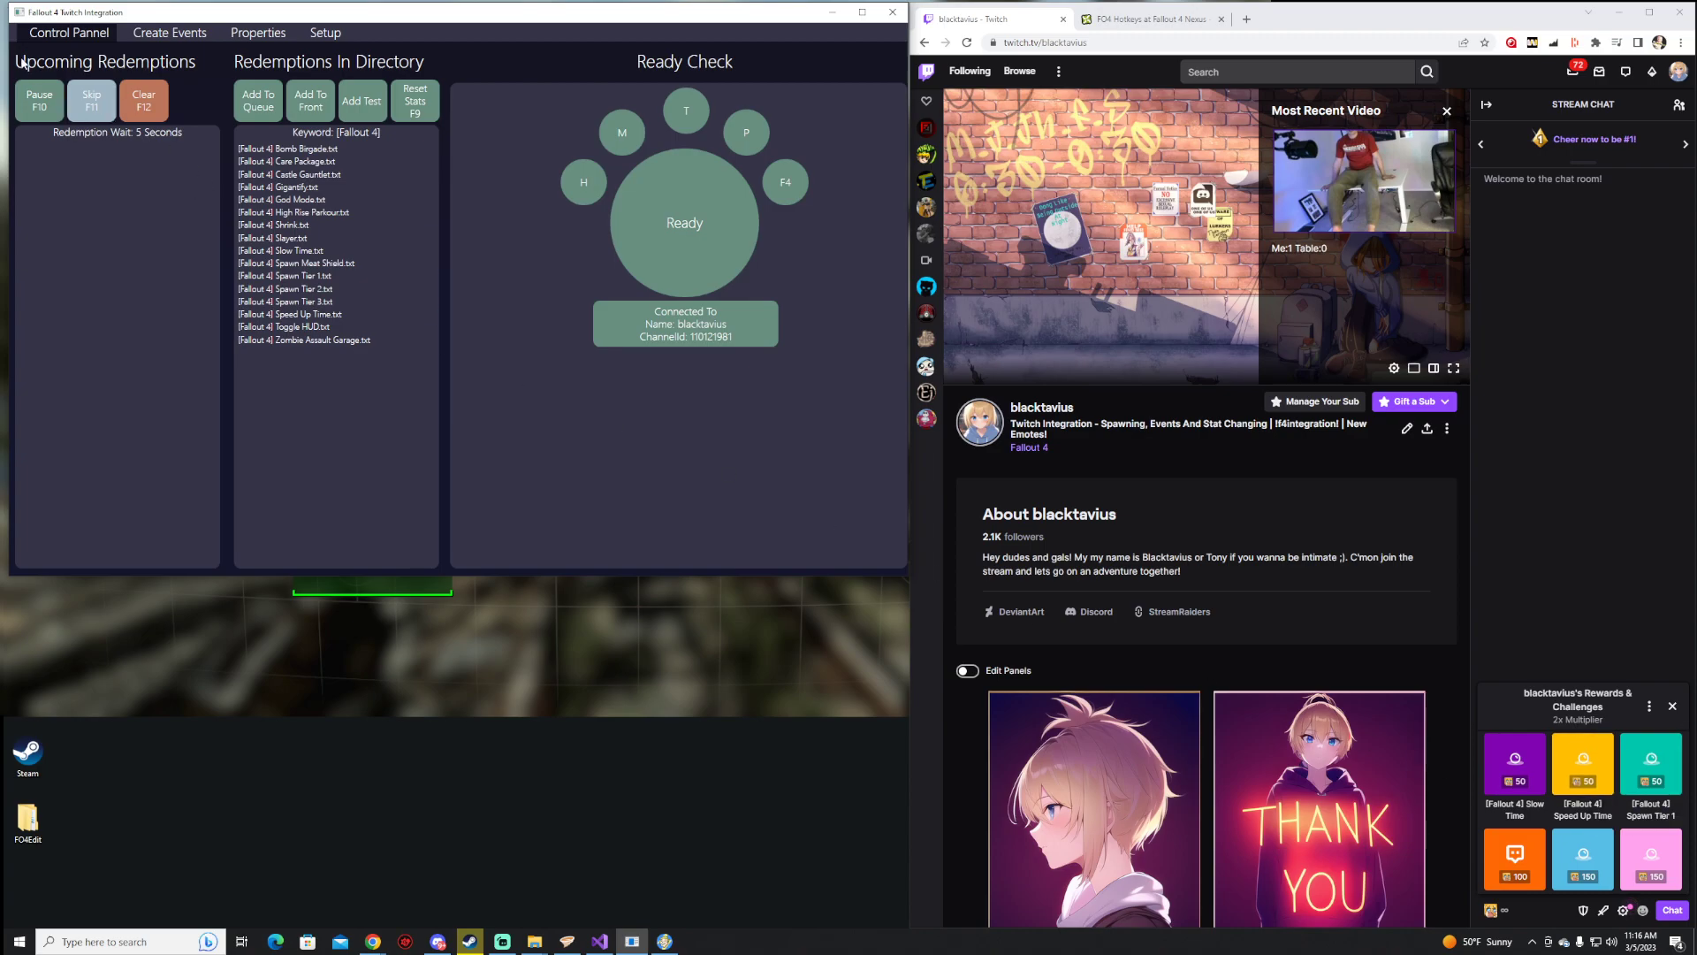
Load the [Fallout 4] Slayer command file and look through all of its media, random, wait and cleanup commands
left_click(159, 38)
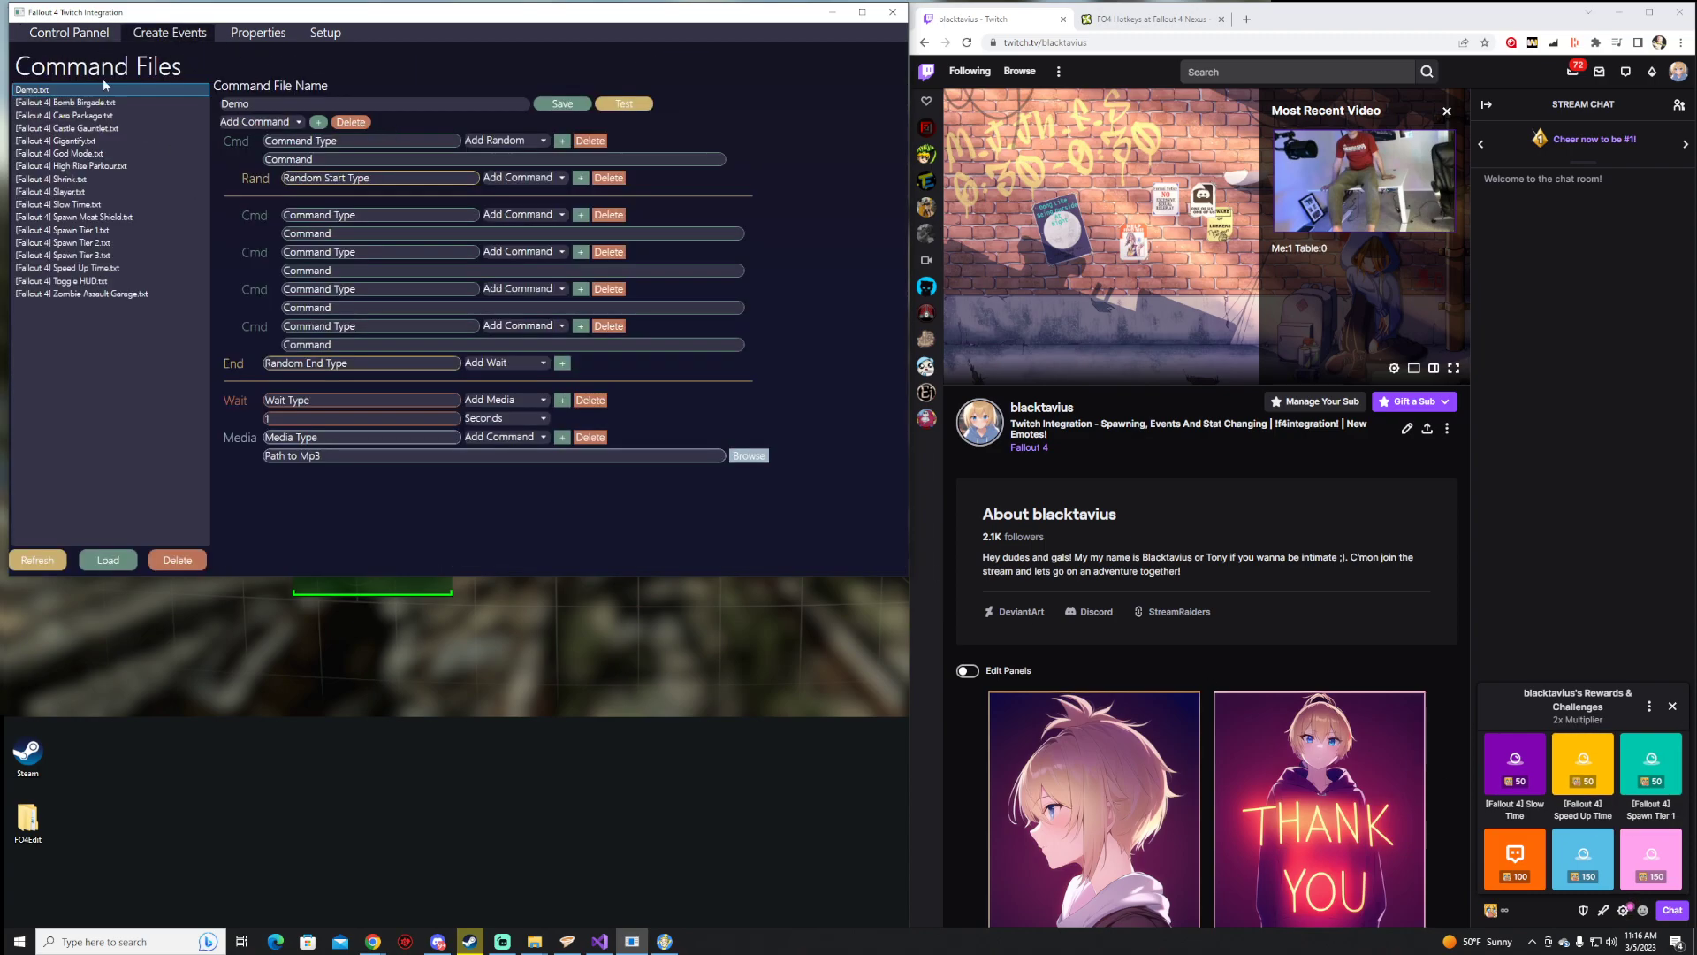
left_click(98, 192)
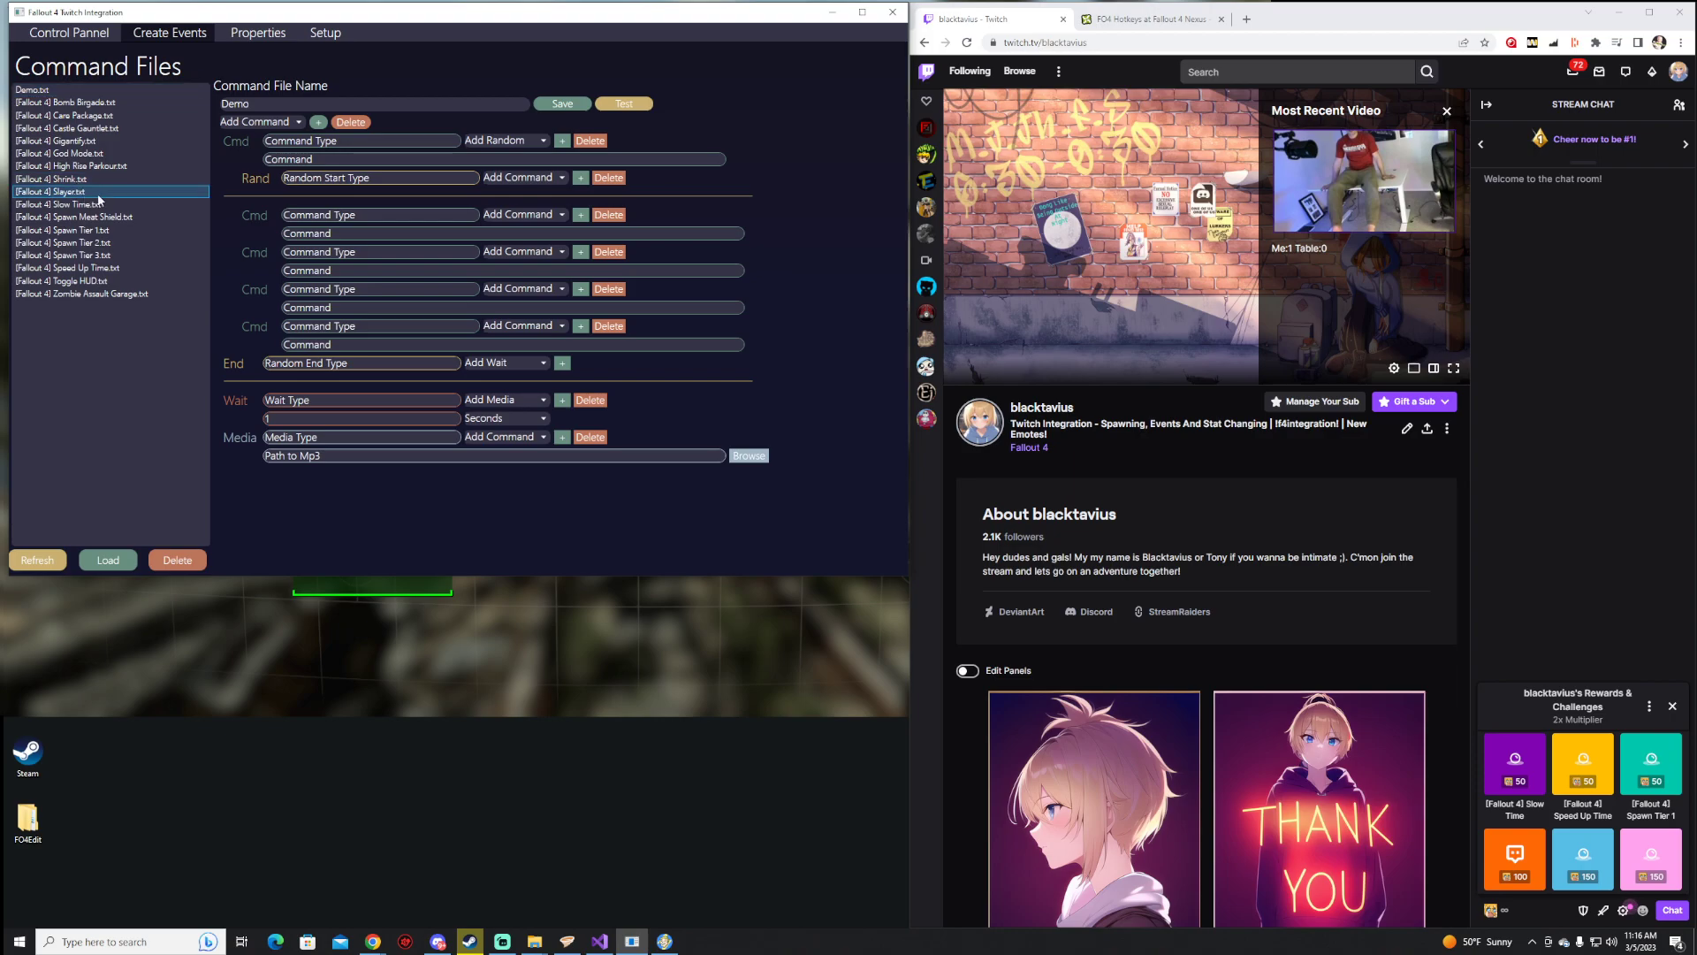
left_click(109, 559)
left_click(798, 506)
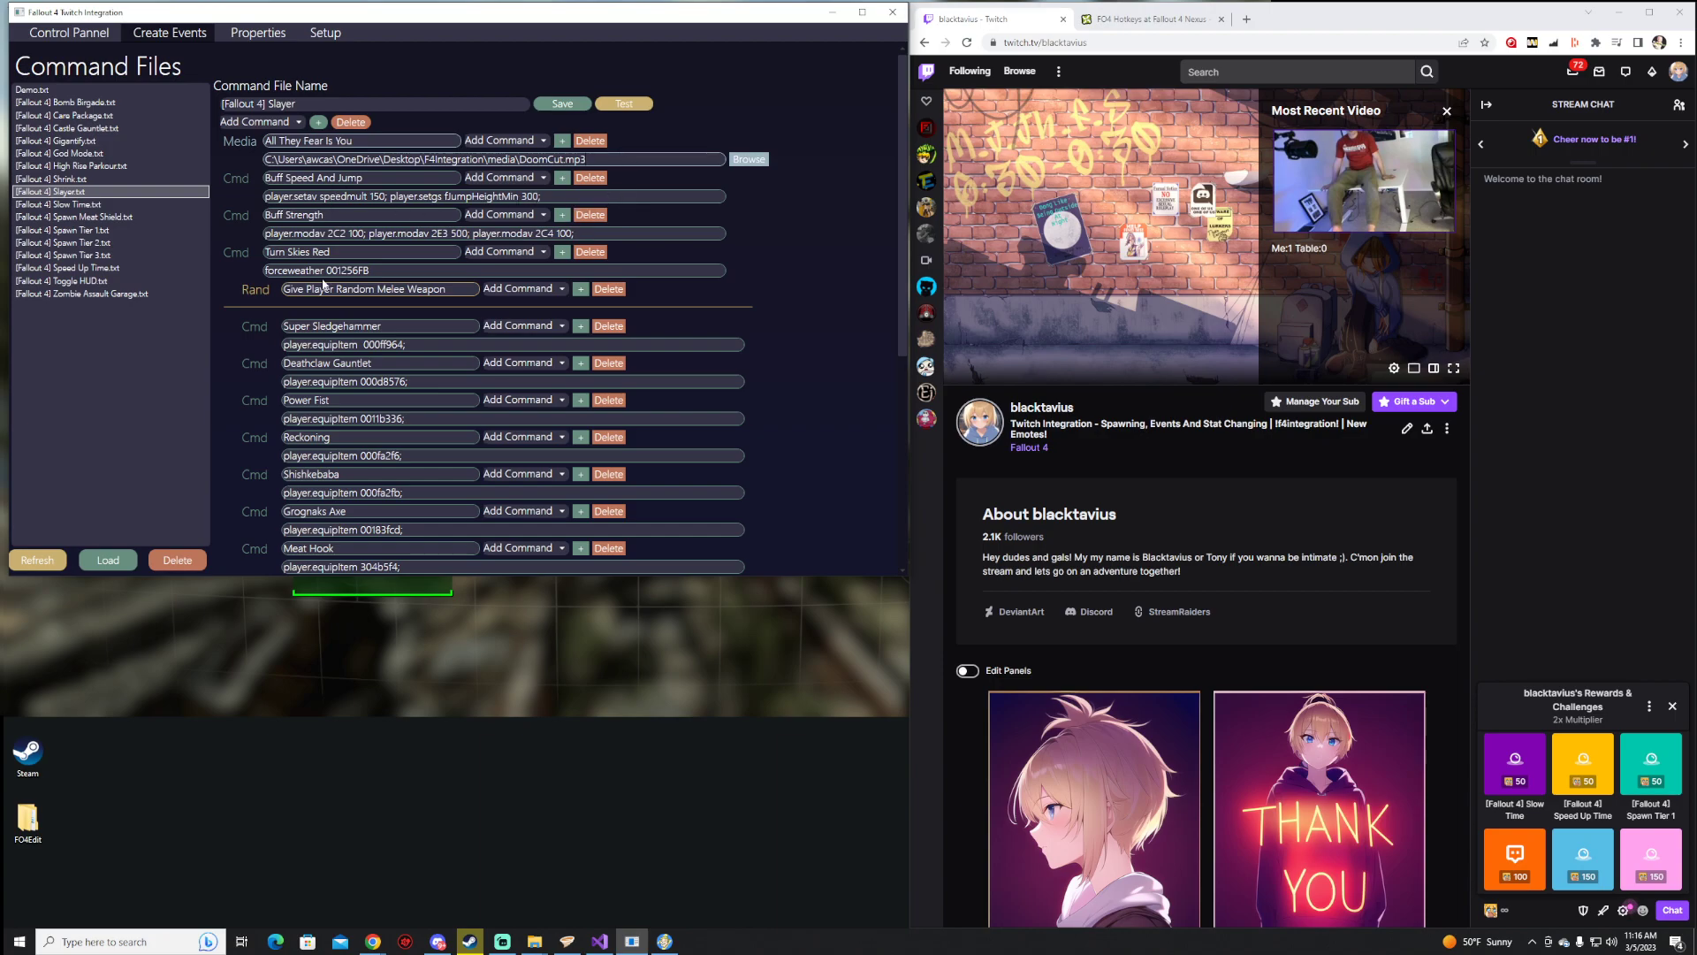
scroll(316, 400, "down", 3)
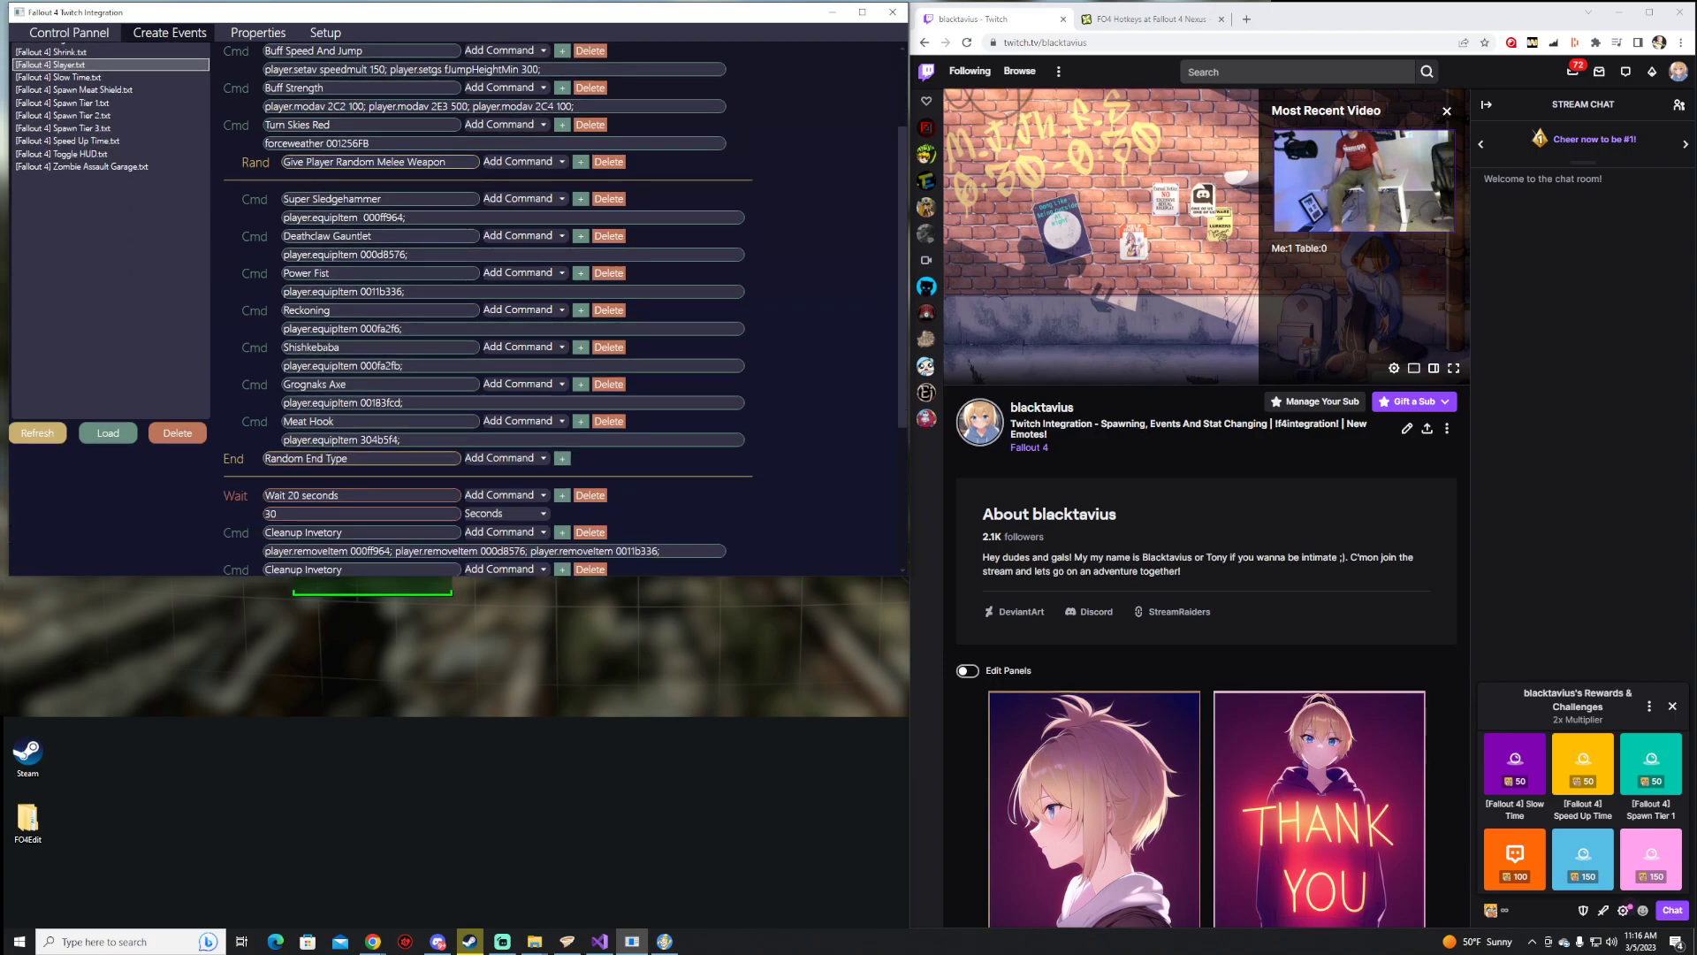
scroll(295, 381, "down", 3)
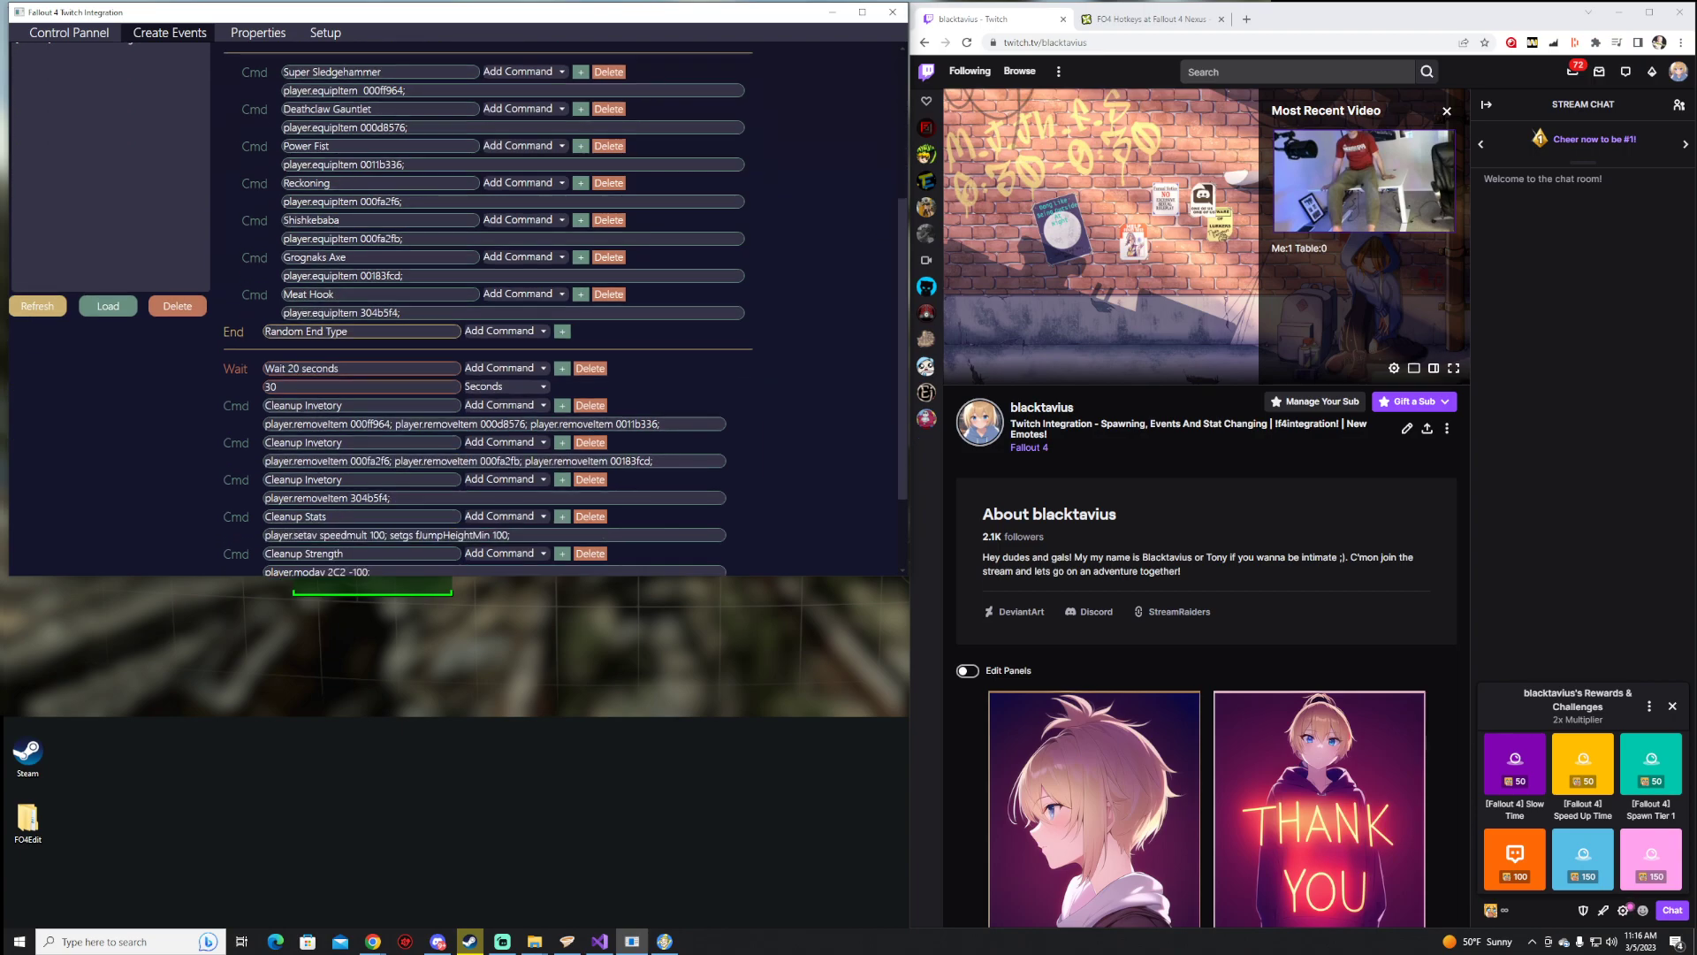
scroll(384, 343, "down", 3)
scroll(408, 529, "up", 9)
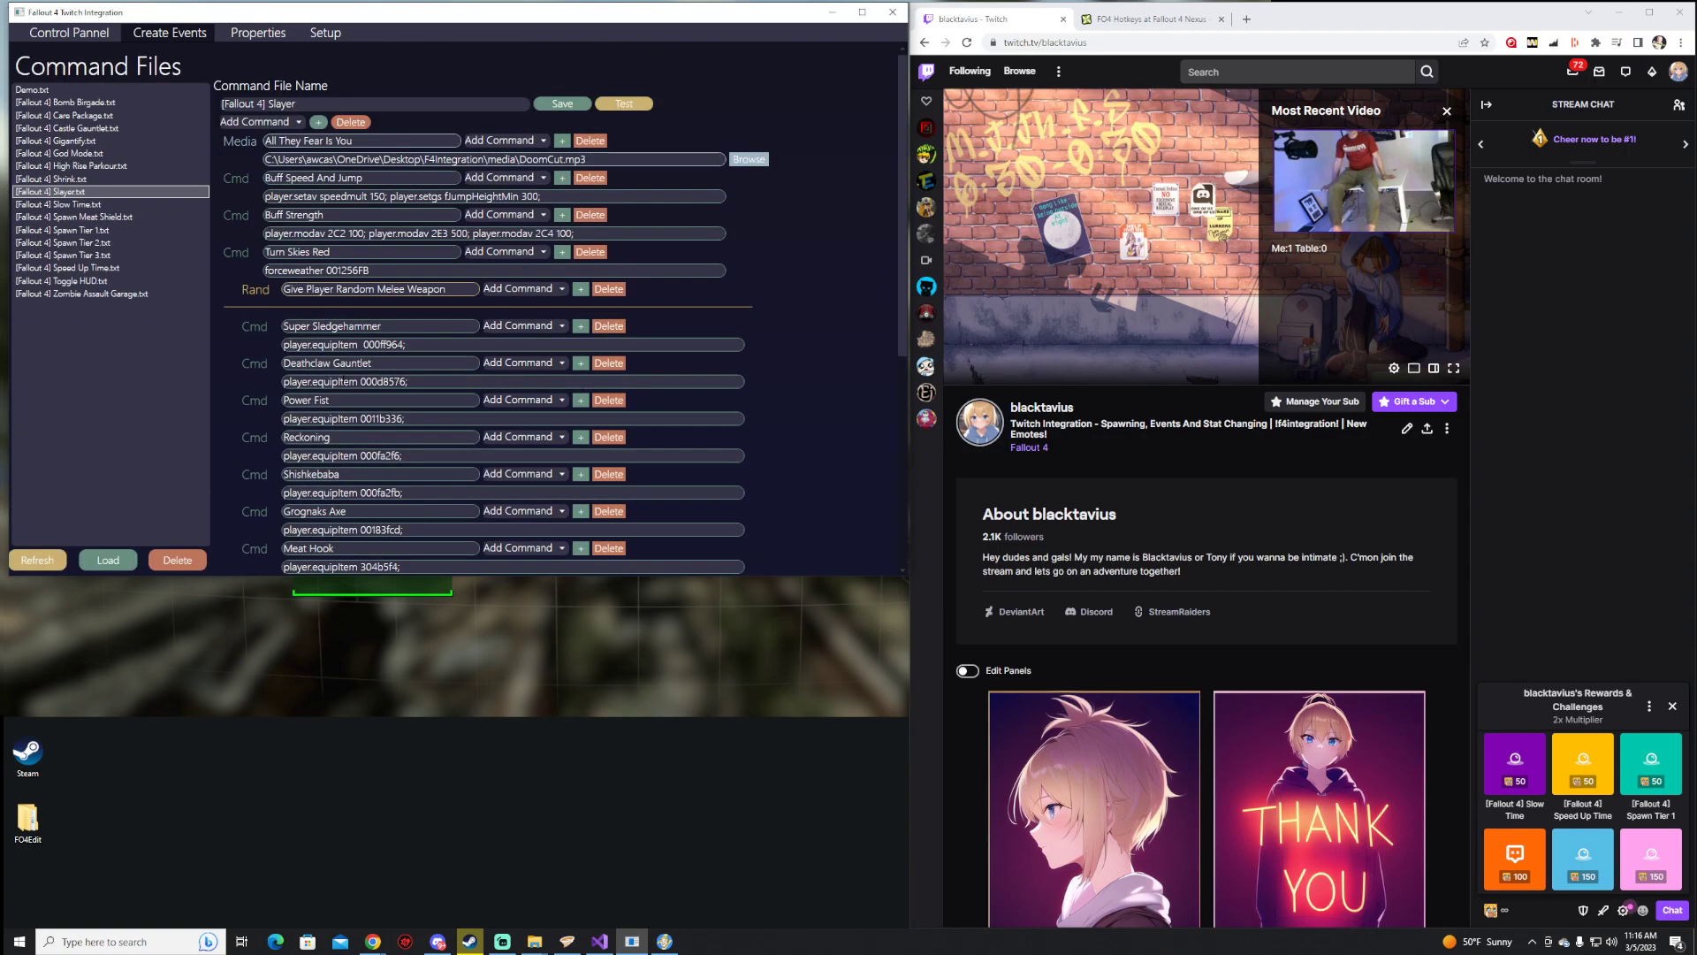
Load the [Fallout 4] Spawn Tier 3 command file and look through its random spawn commands
left_click(108, 559)
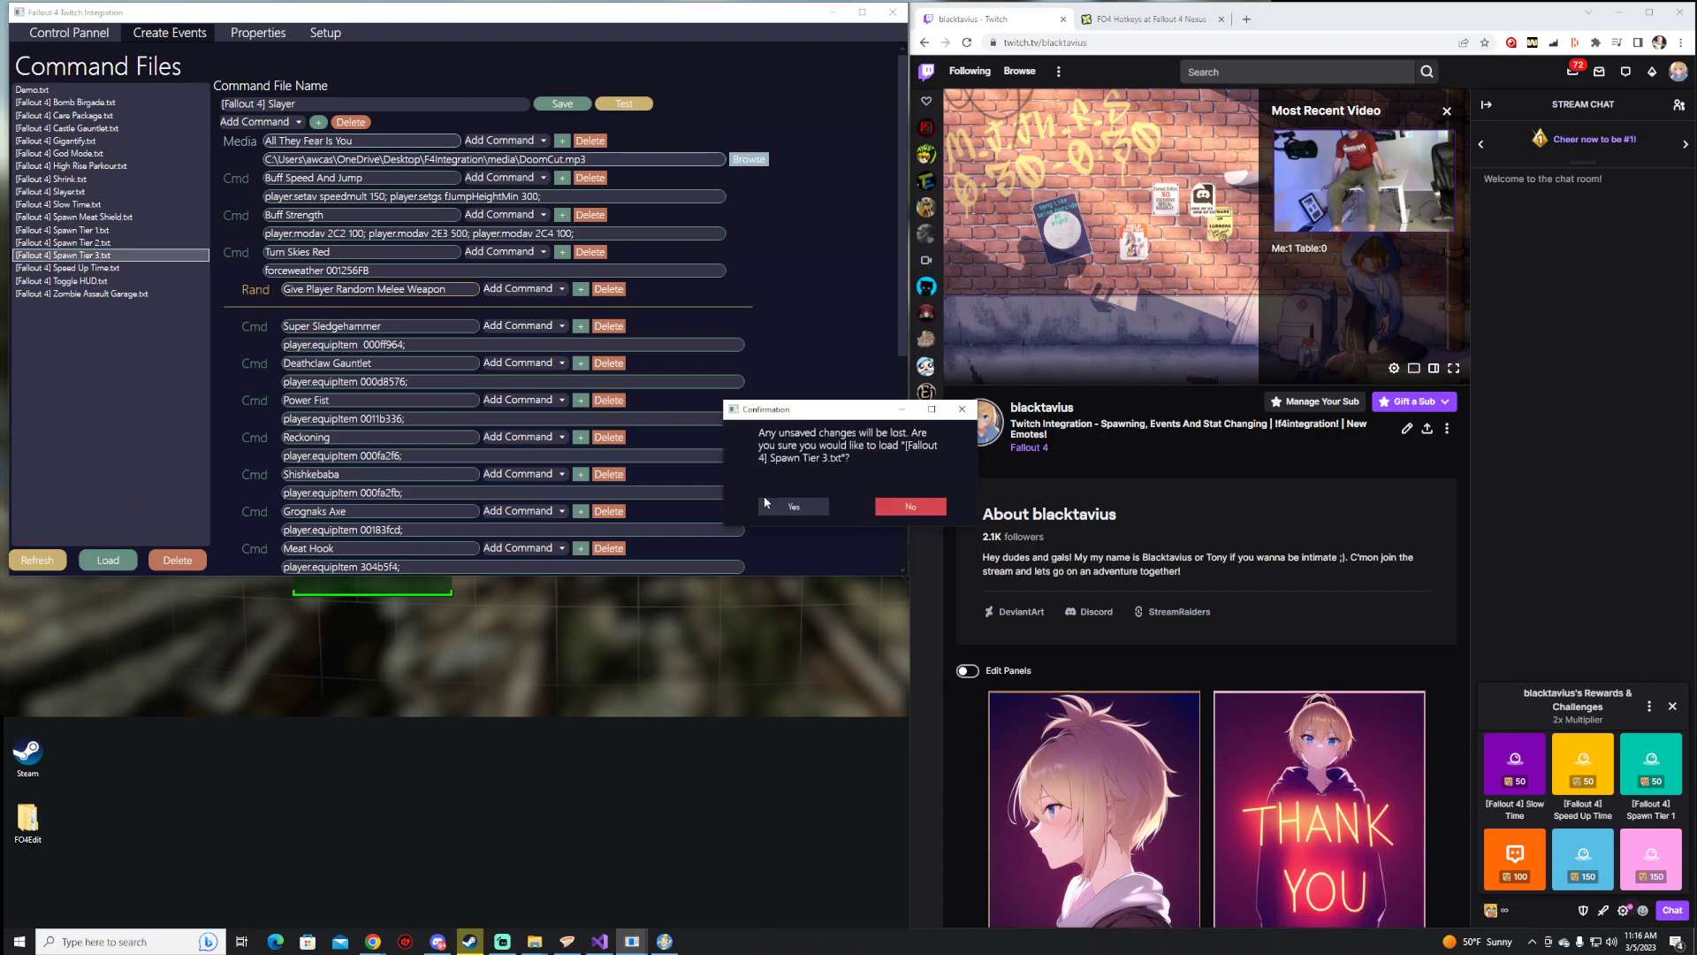
left_click(811, 504)
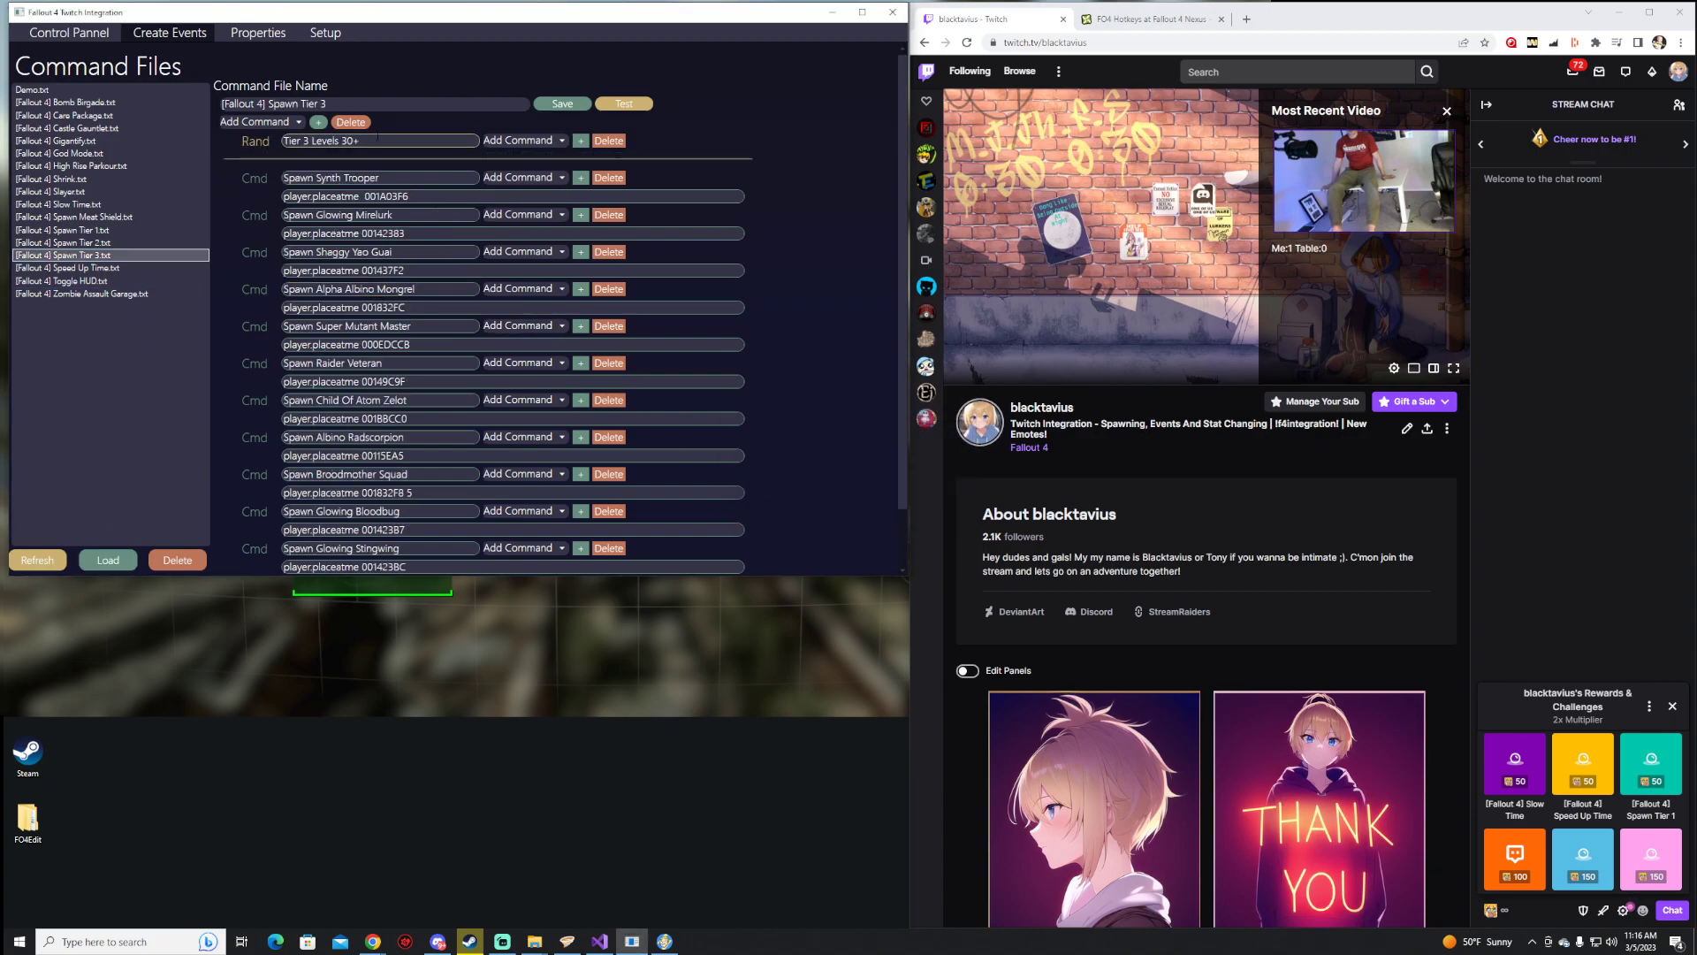
scroll(451, 216, "down", 2)
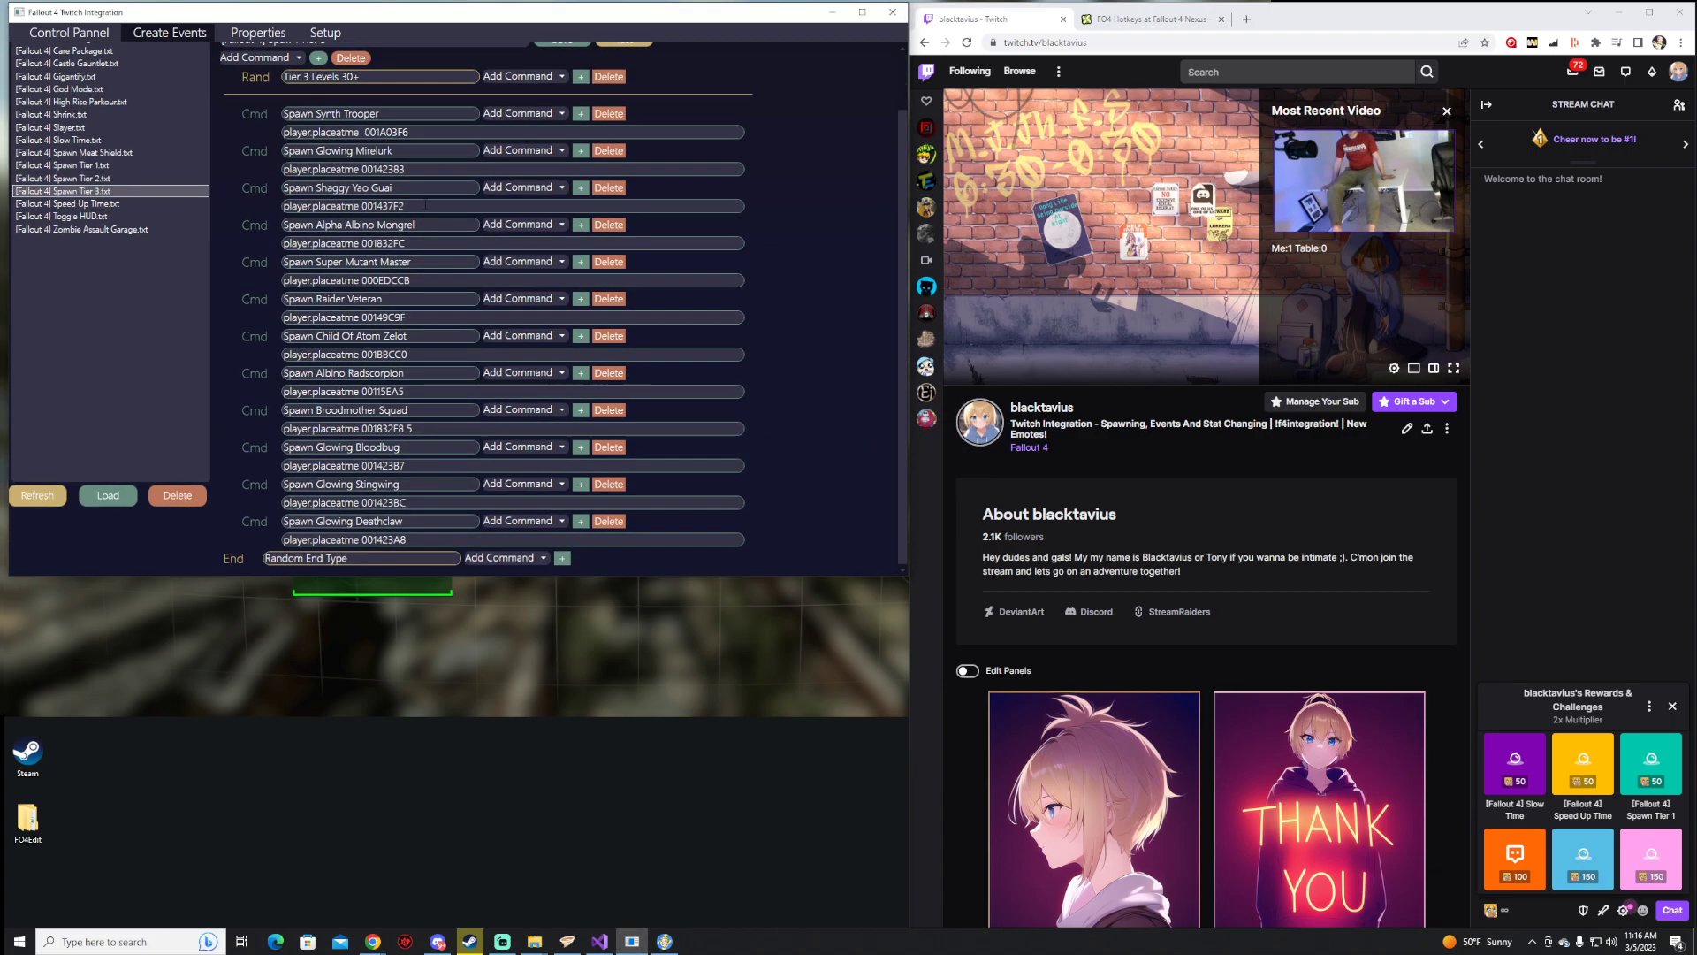
scroll(419, 184, "up", 2)
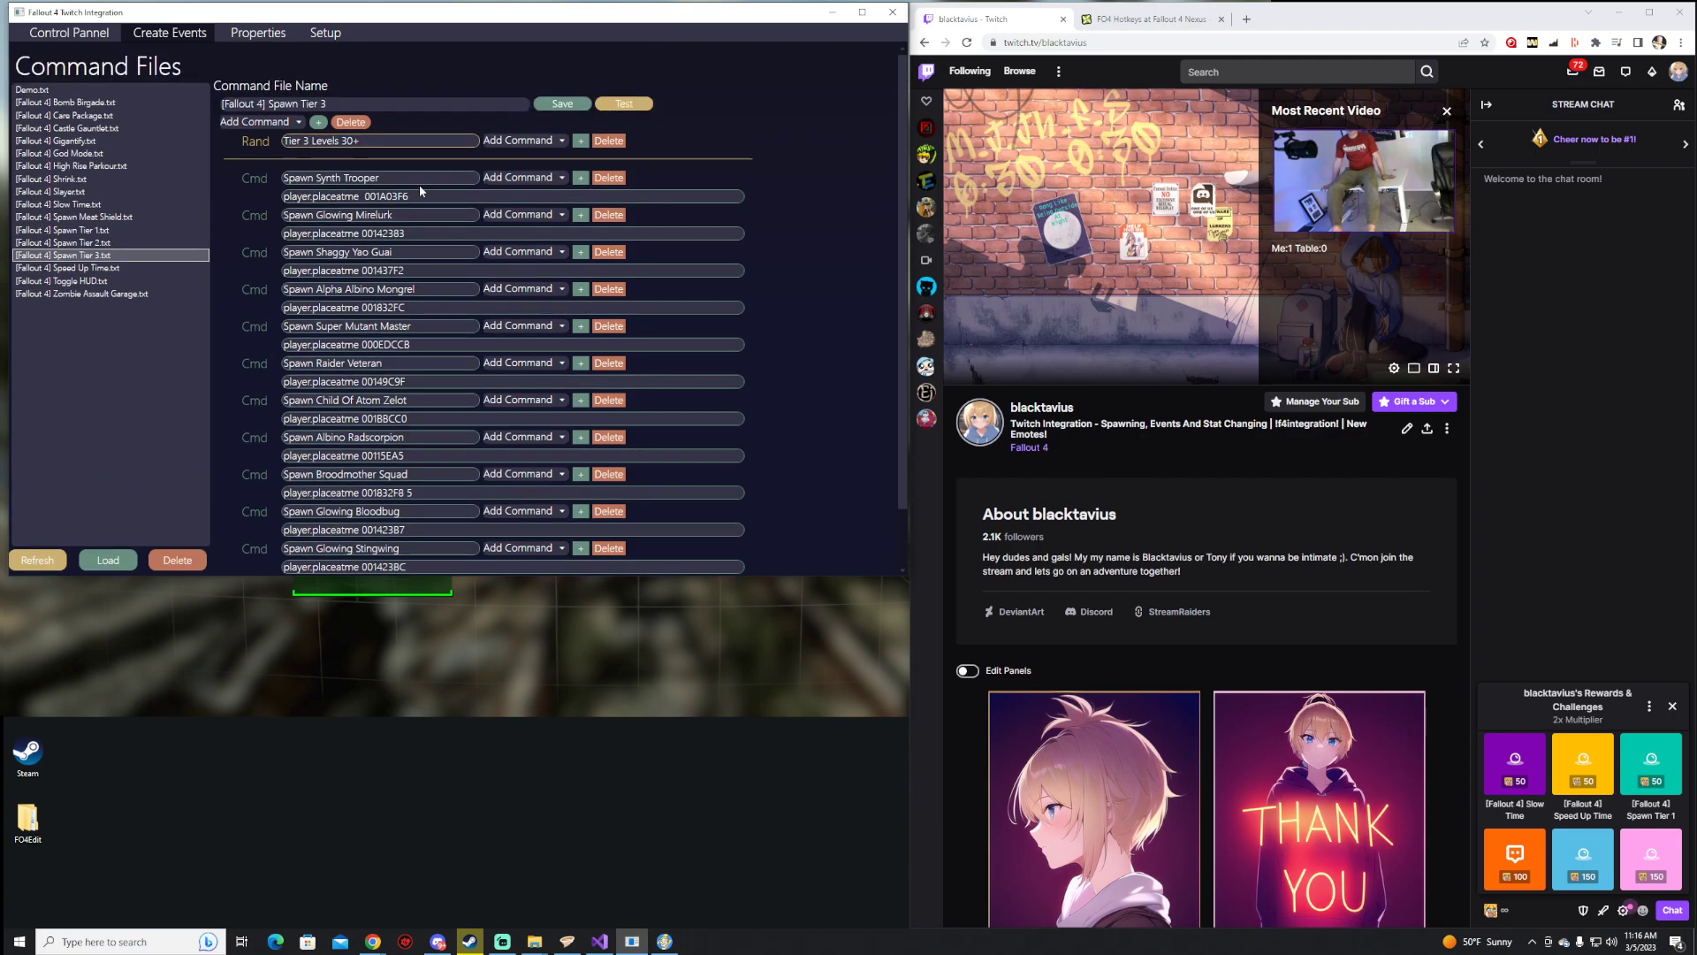
Show the upcoming redemptions queue and redeem the [Fallout 4] Spawn Tier 3 reward in the Twitch chat
left_click(69, 33)
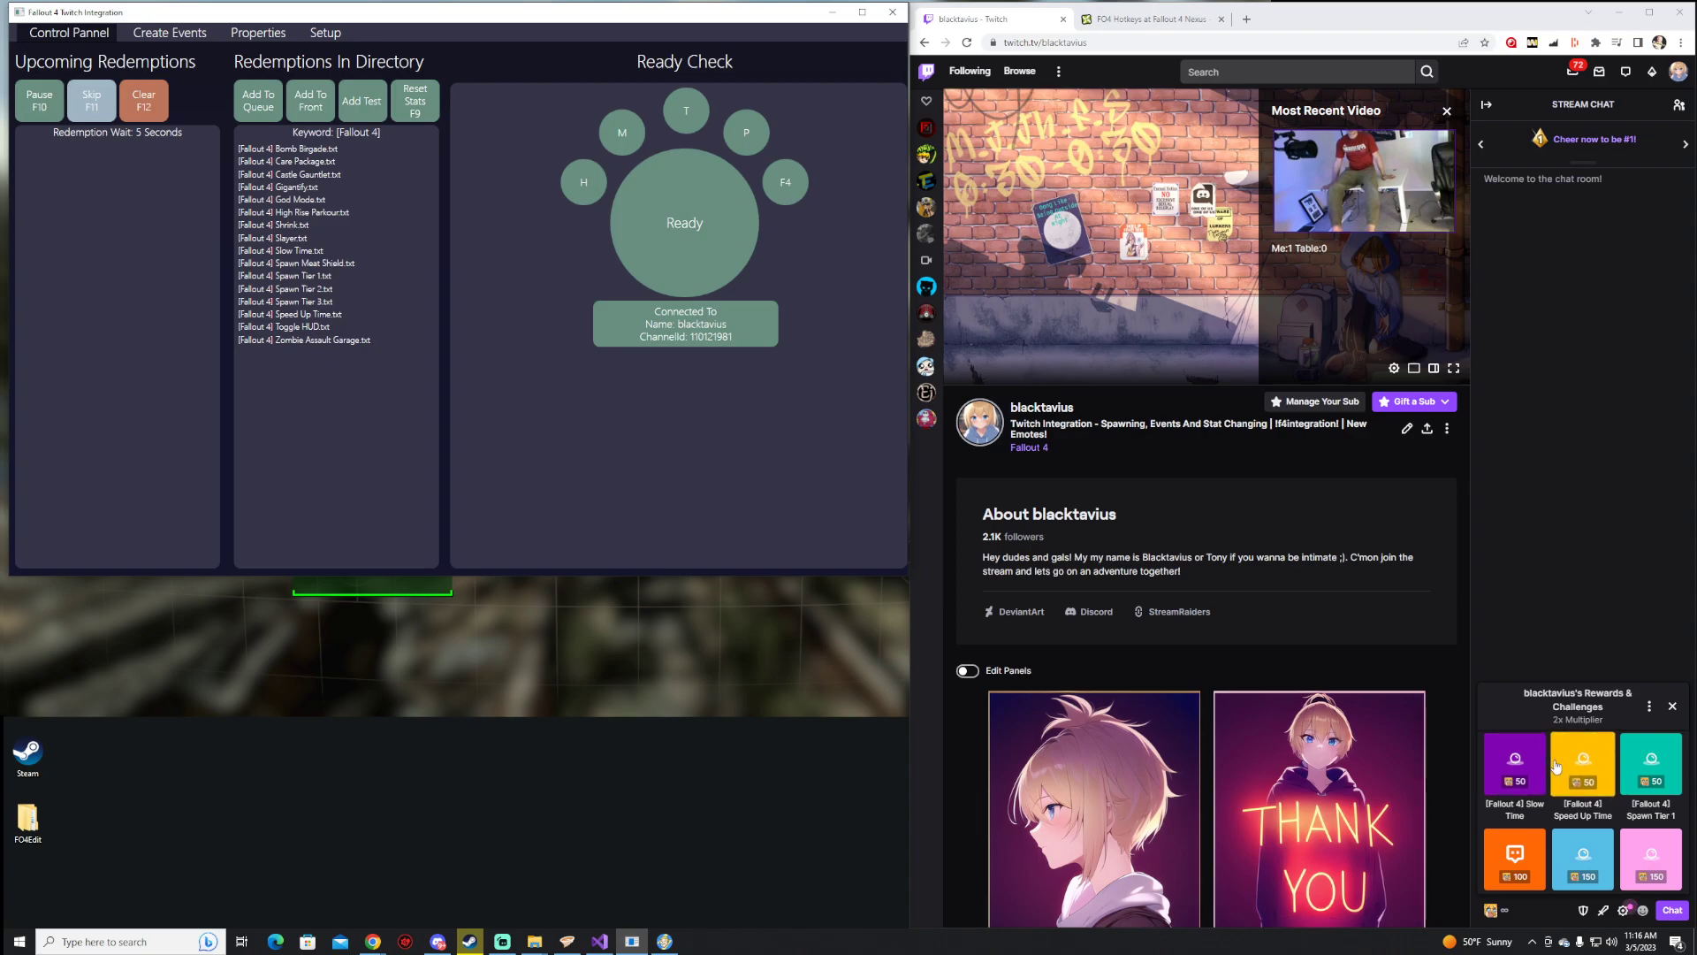
scroll(1609, 754, "down", 3)
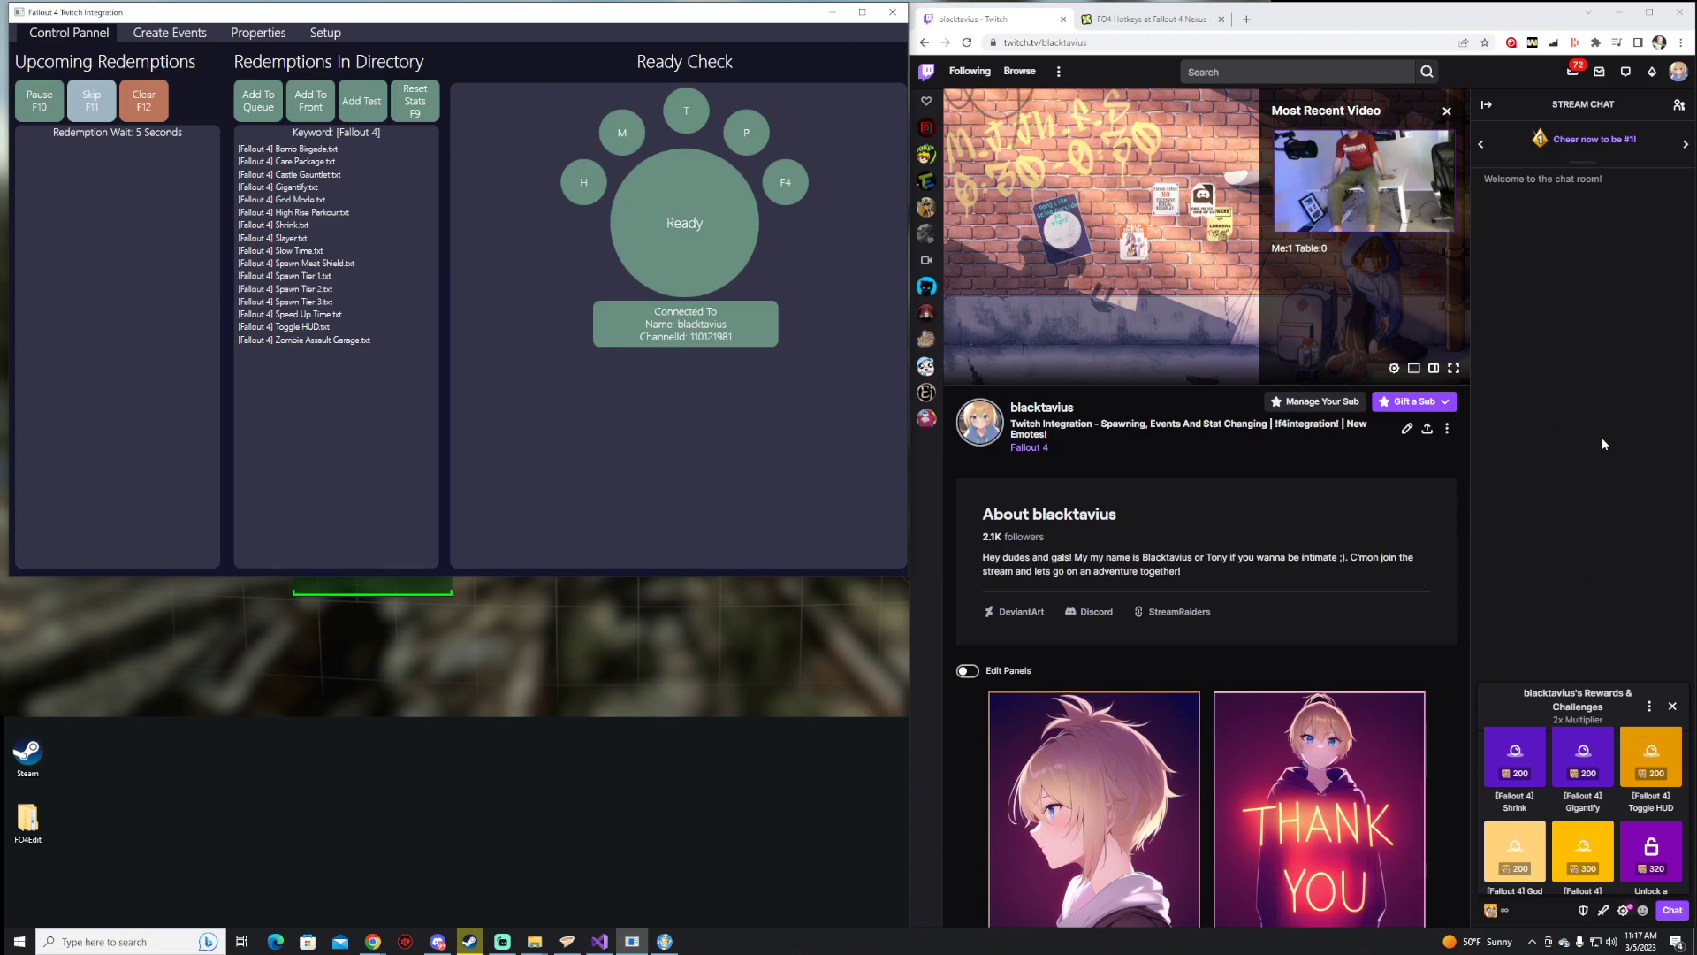
scroll(1571, 766, "down", 2)
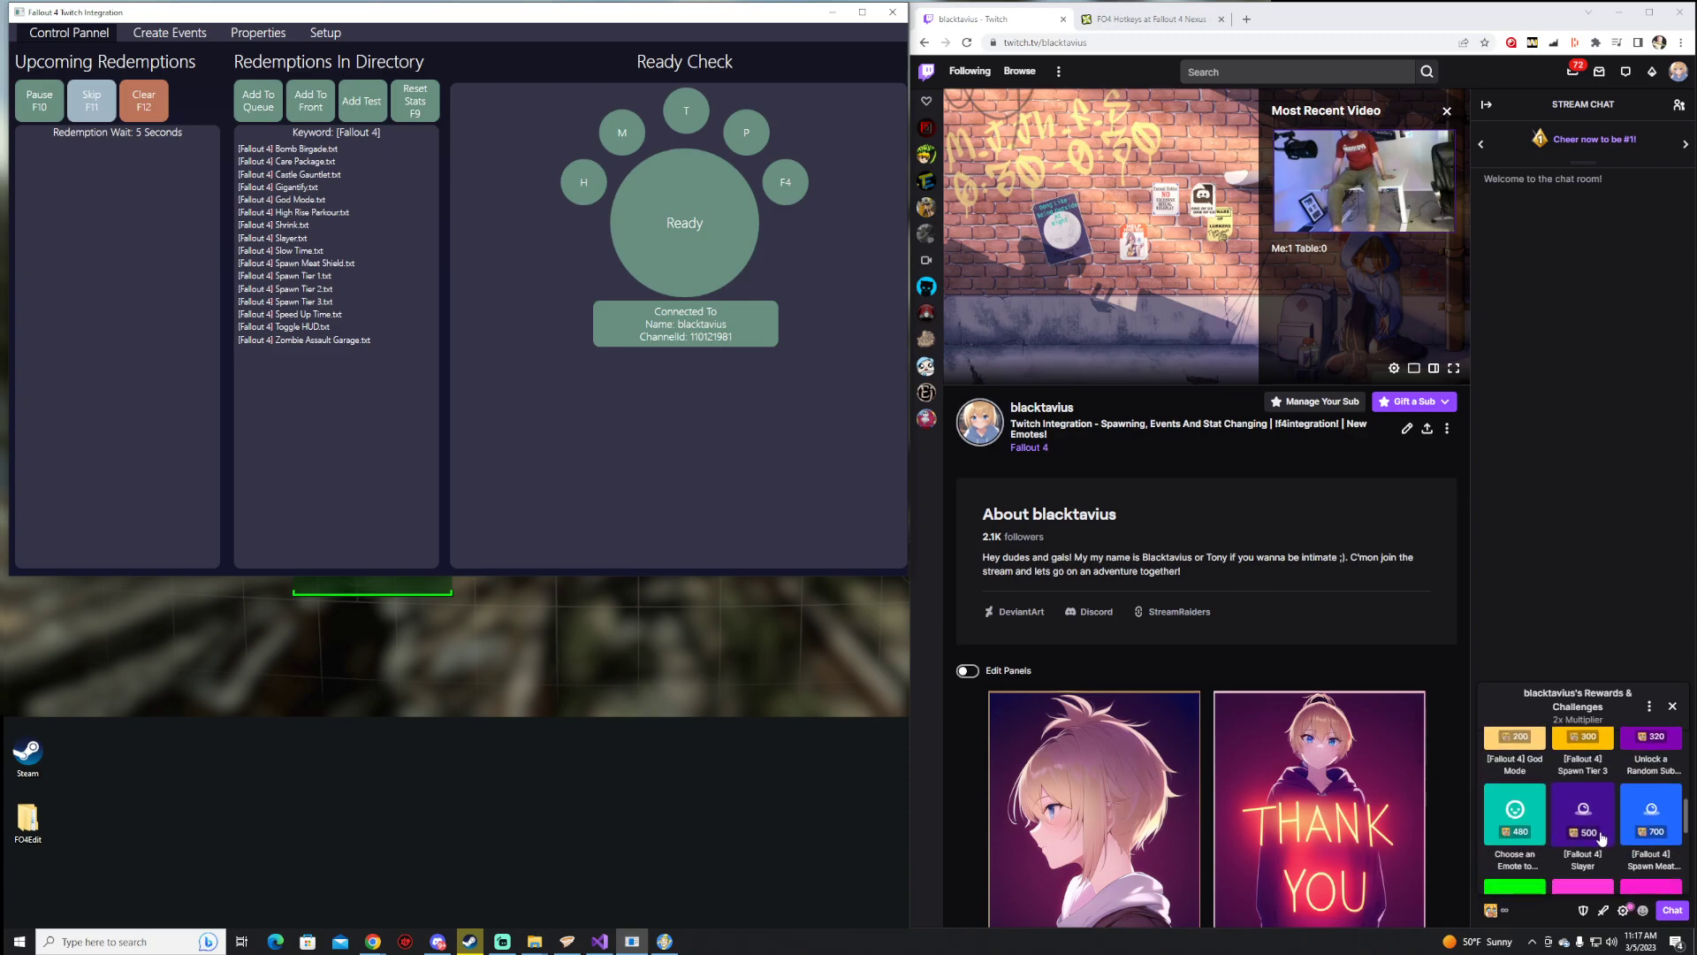
scroll(1600, 830, "up", 1)
left_click(1599, 830)
left_click(1598, 868)
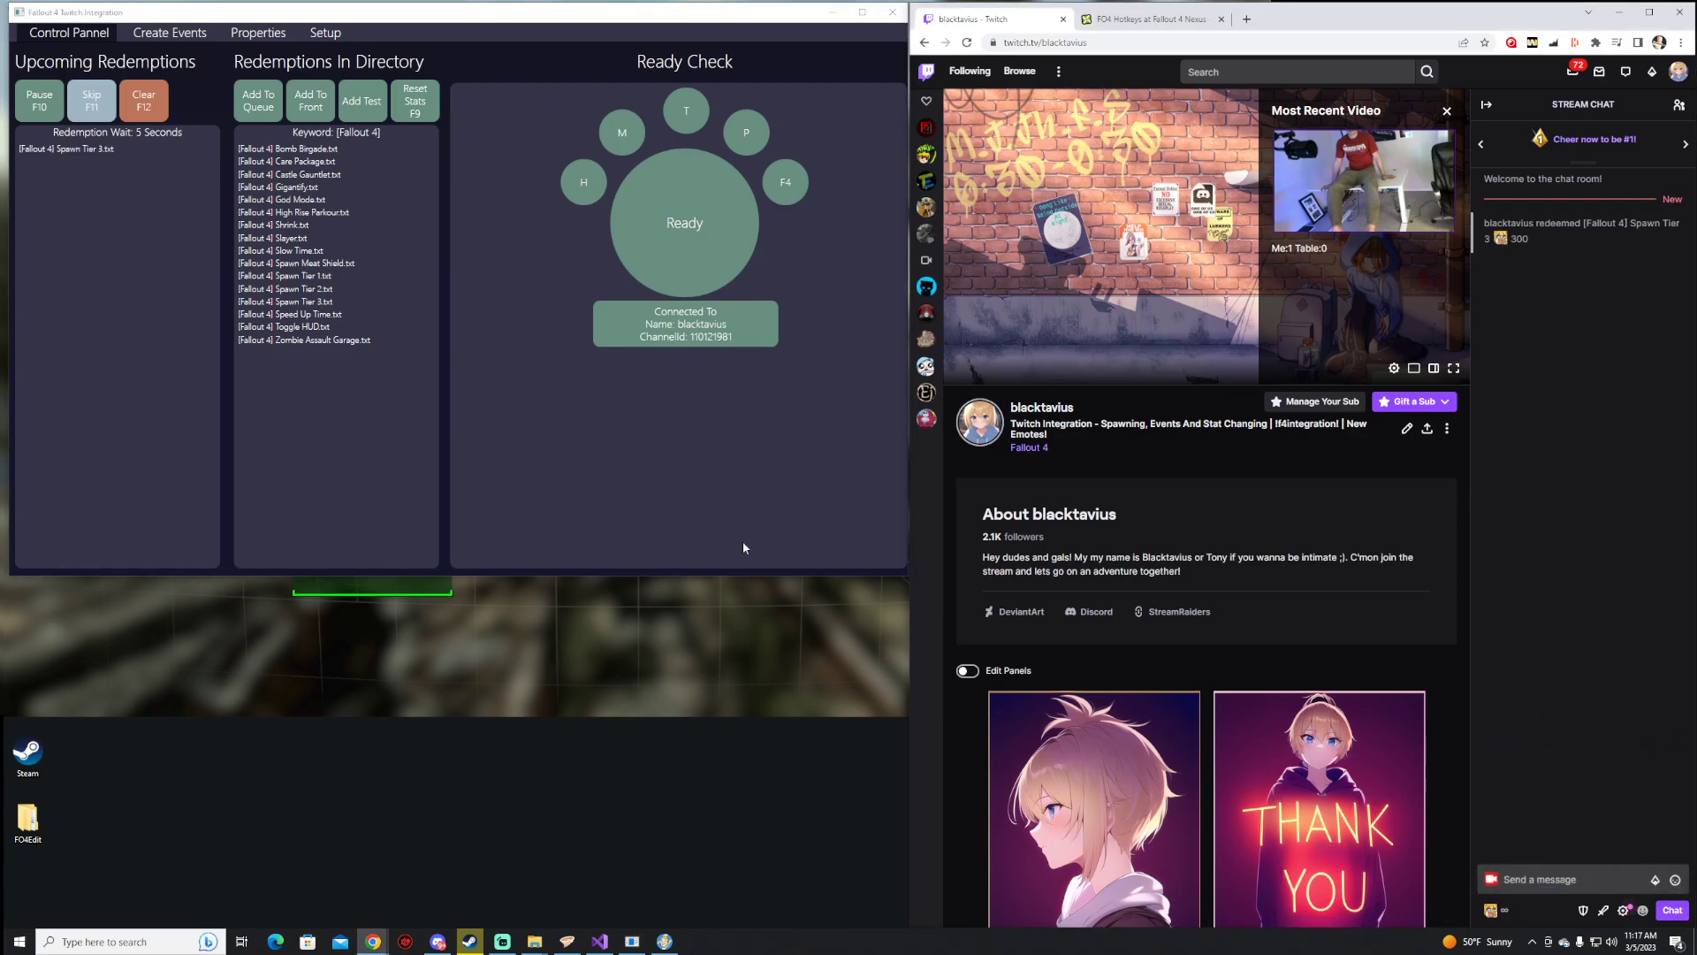
Reopen the channel rewards and redeem the [Fallout 4] Slayer reward
left_click(1492, 909)
scroll(1582, 822, "down", 3)
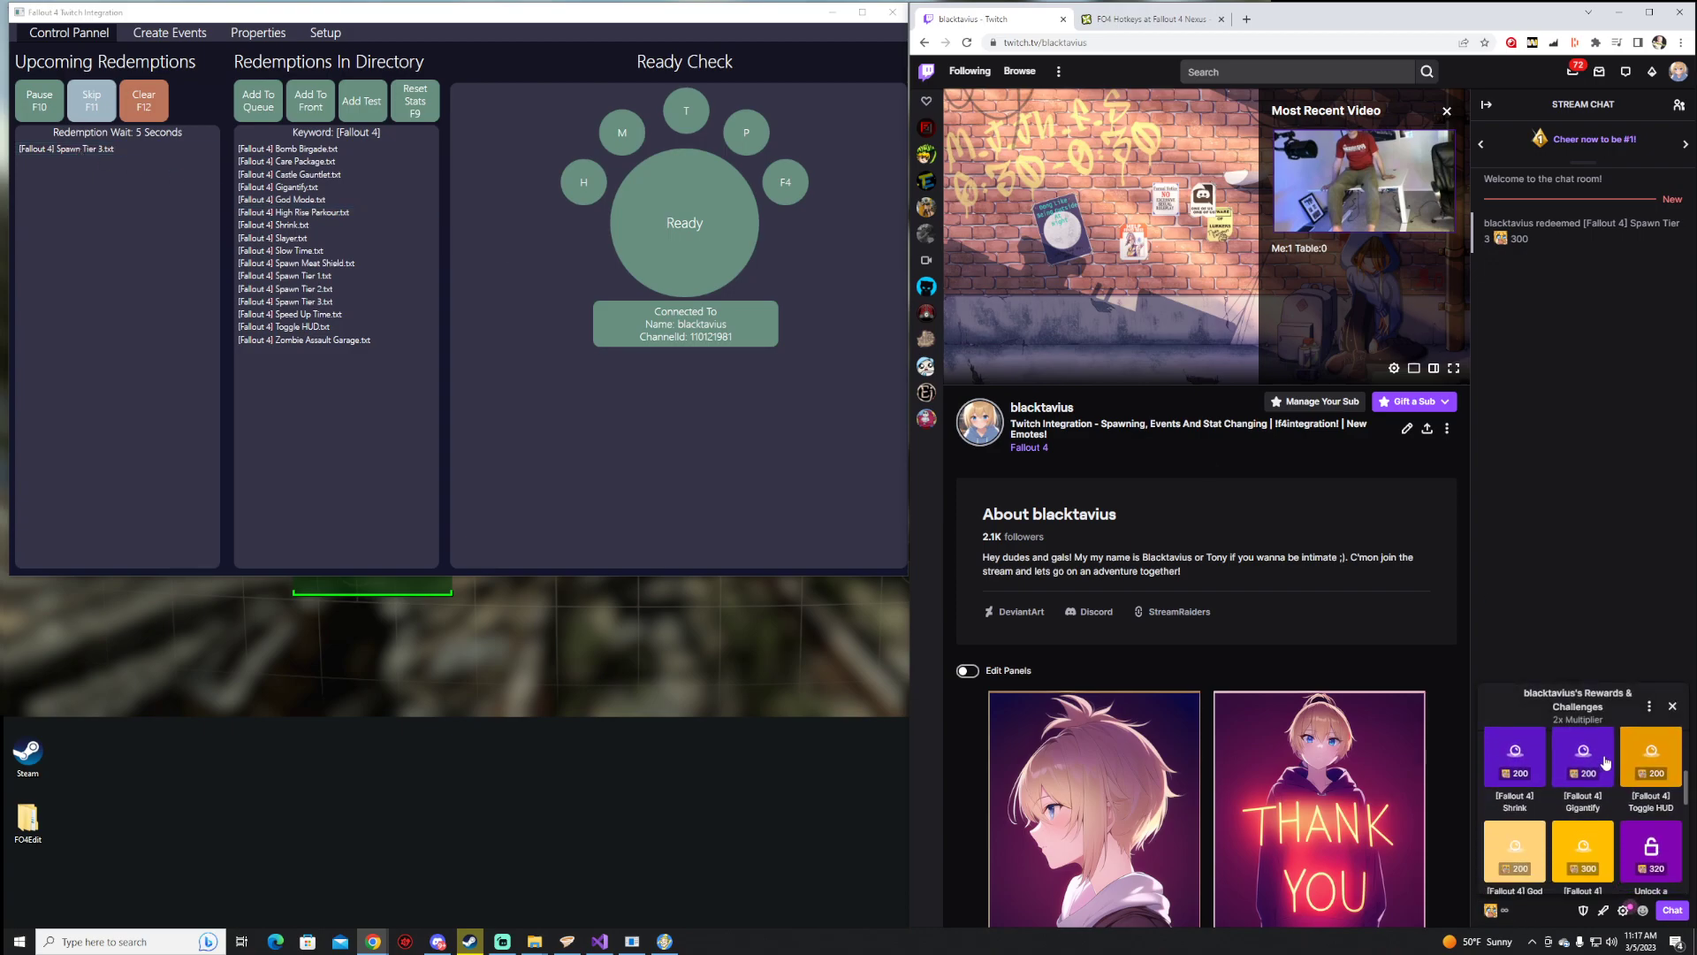
left_click(1598, 800)
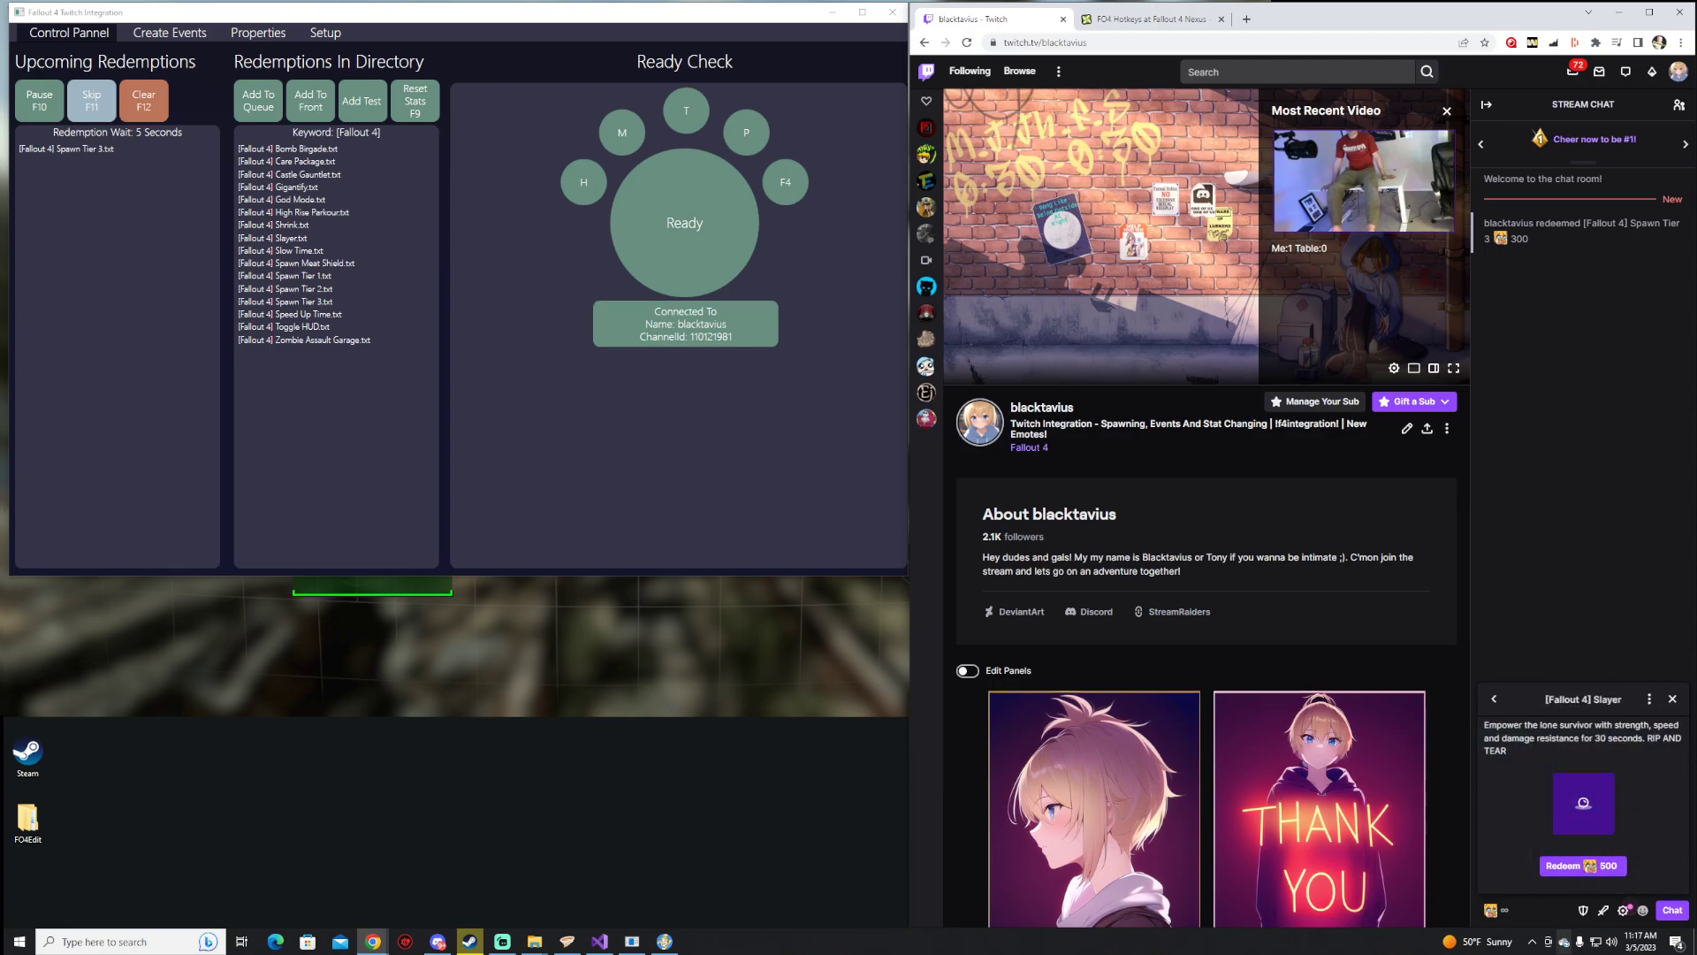
left_click(1582, 865)
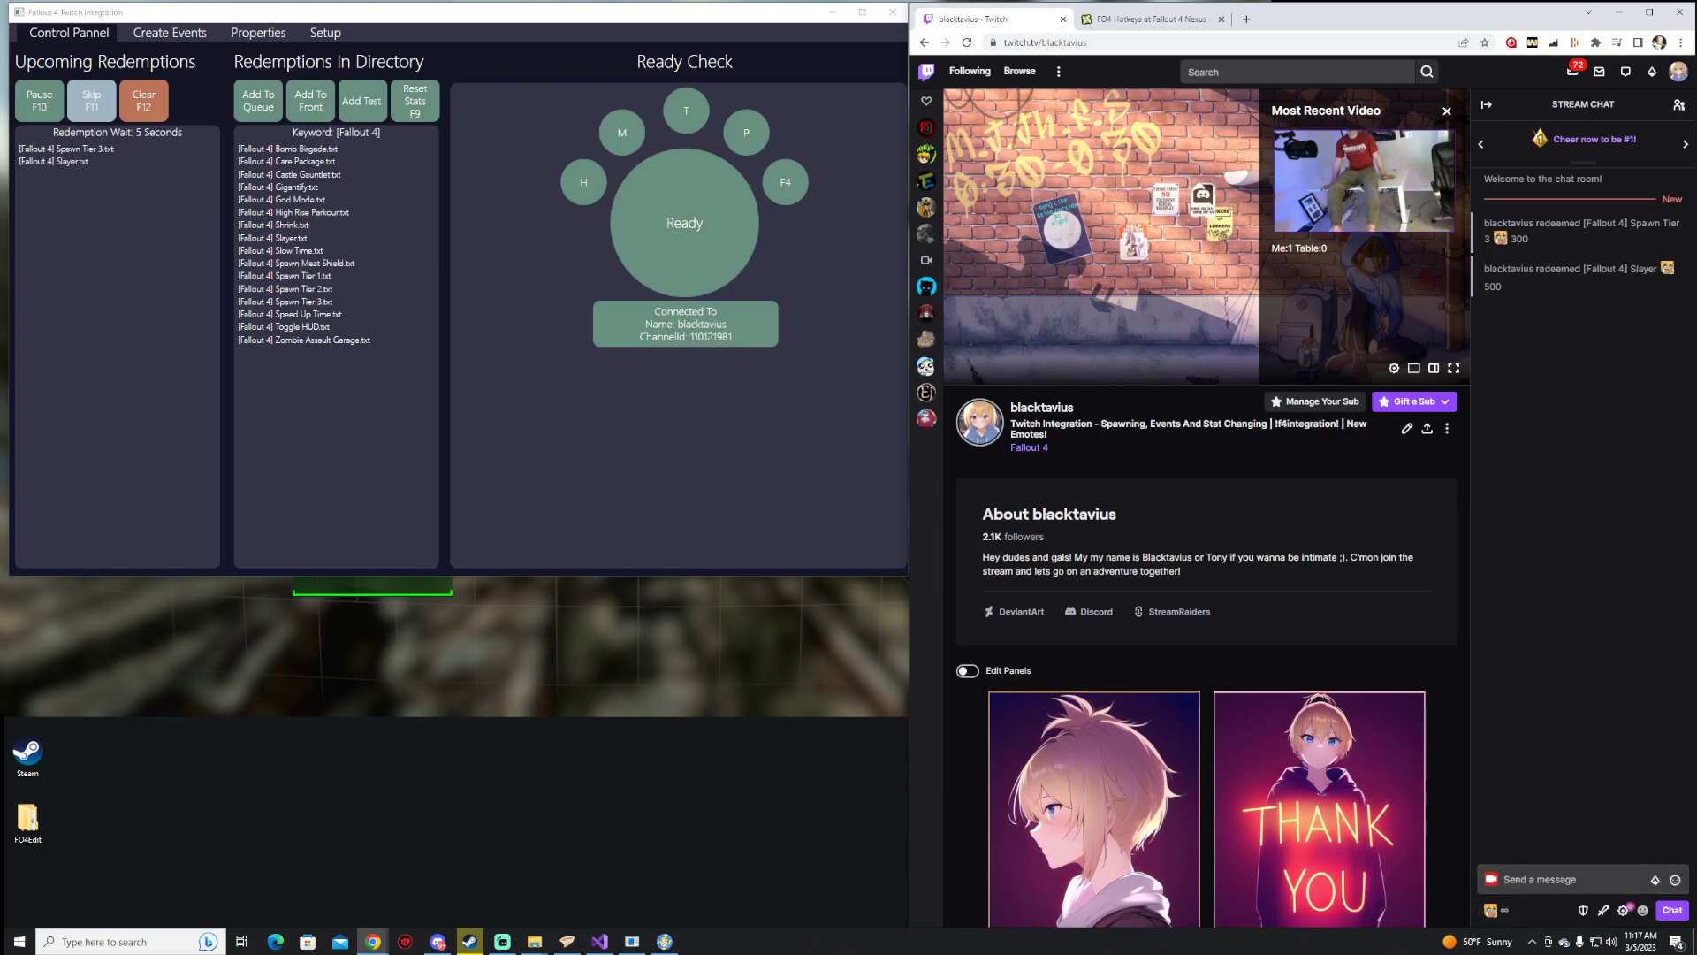
Switch to Fallout 4, resume the game and run around near Oberland Station to play through the queued redemptions
left_click(715, 640)
key("Escape")
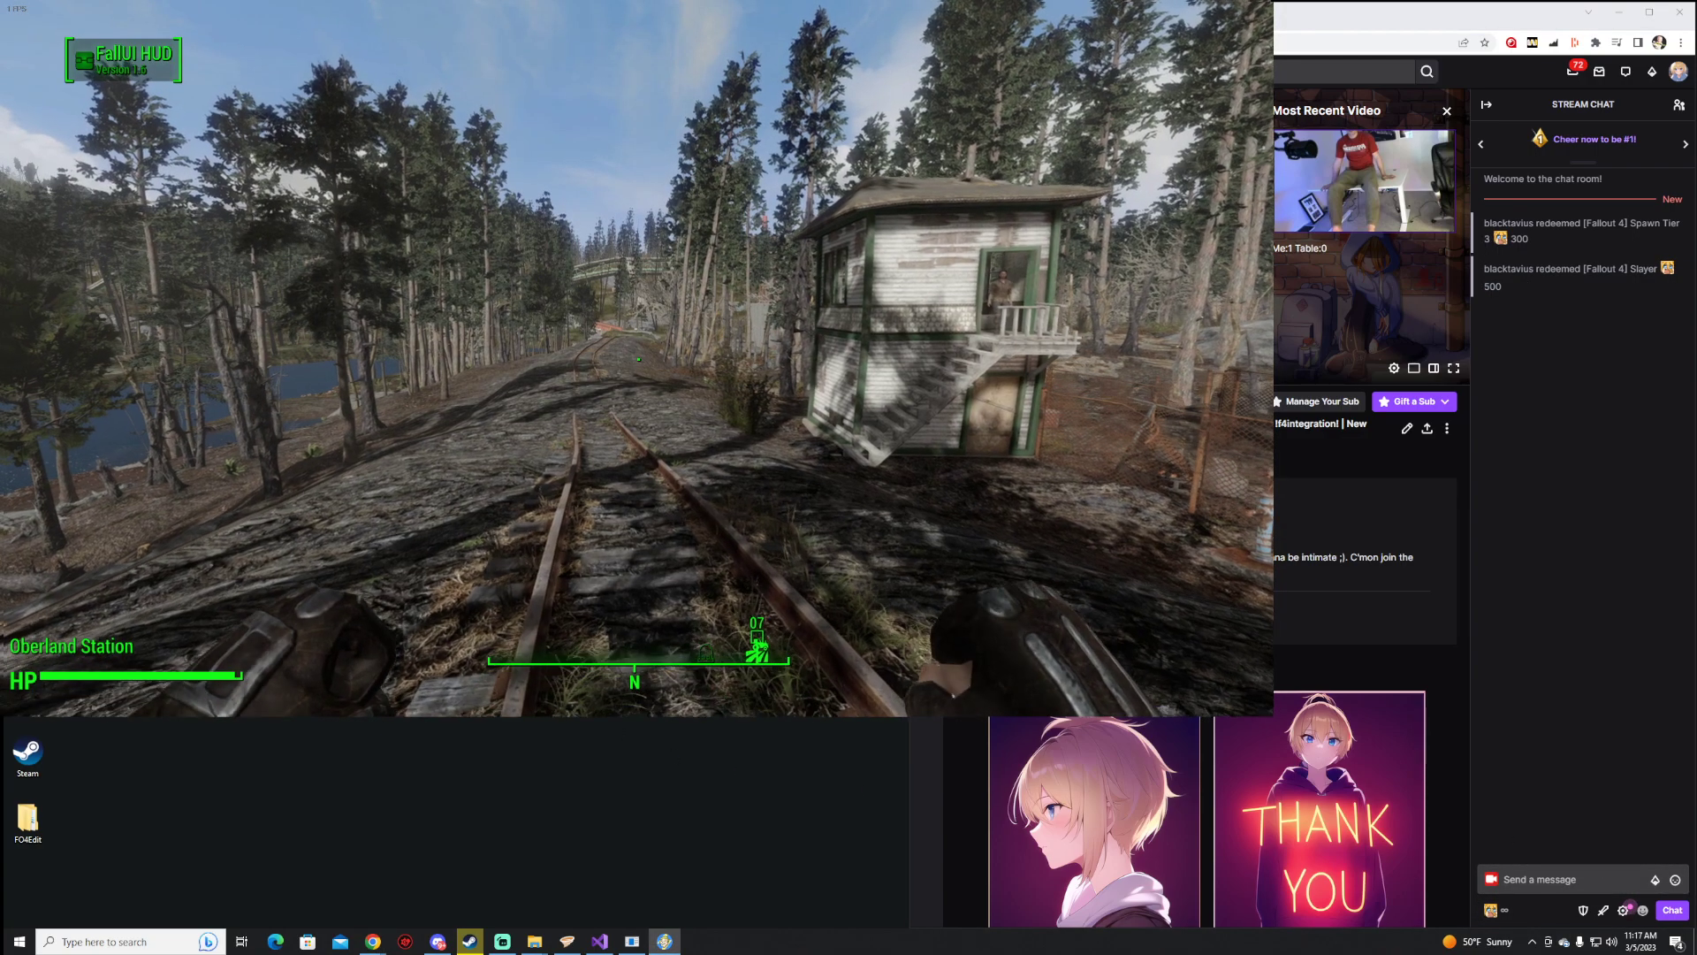
key("w")
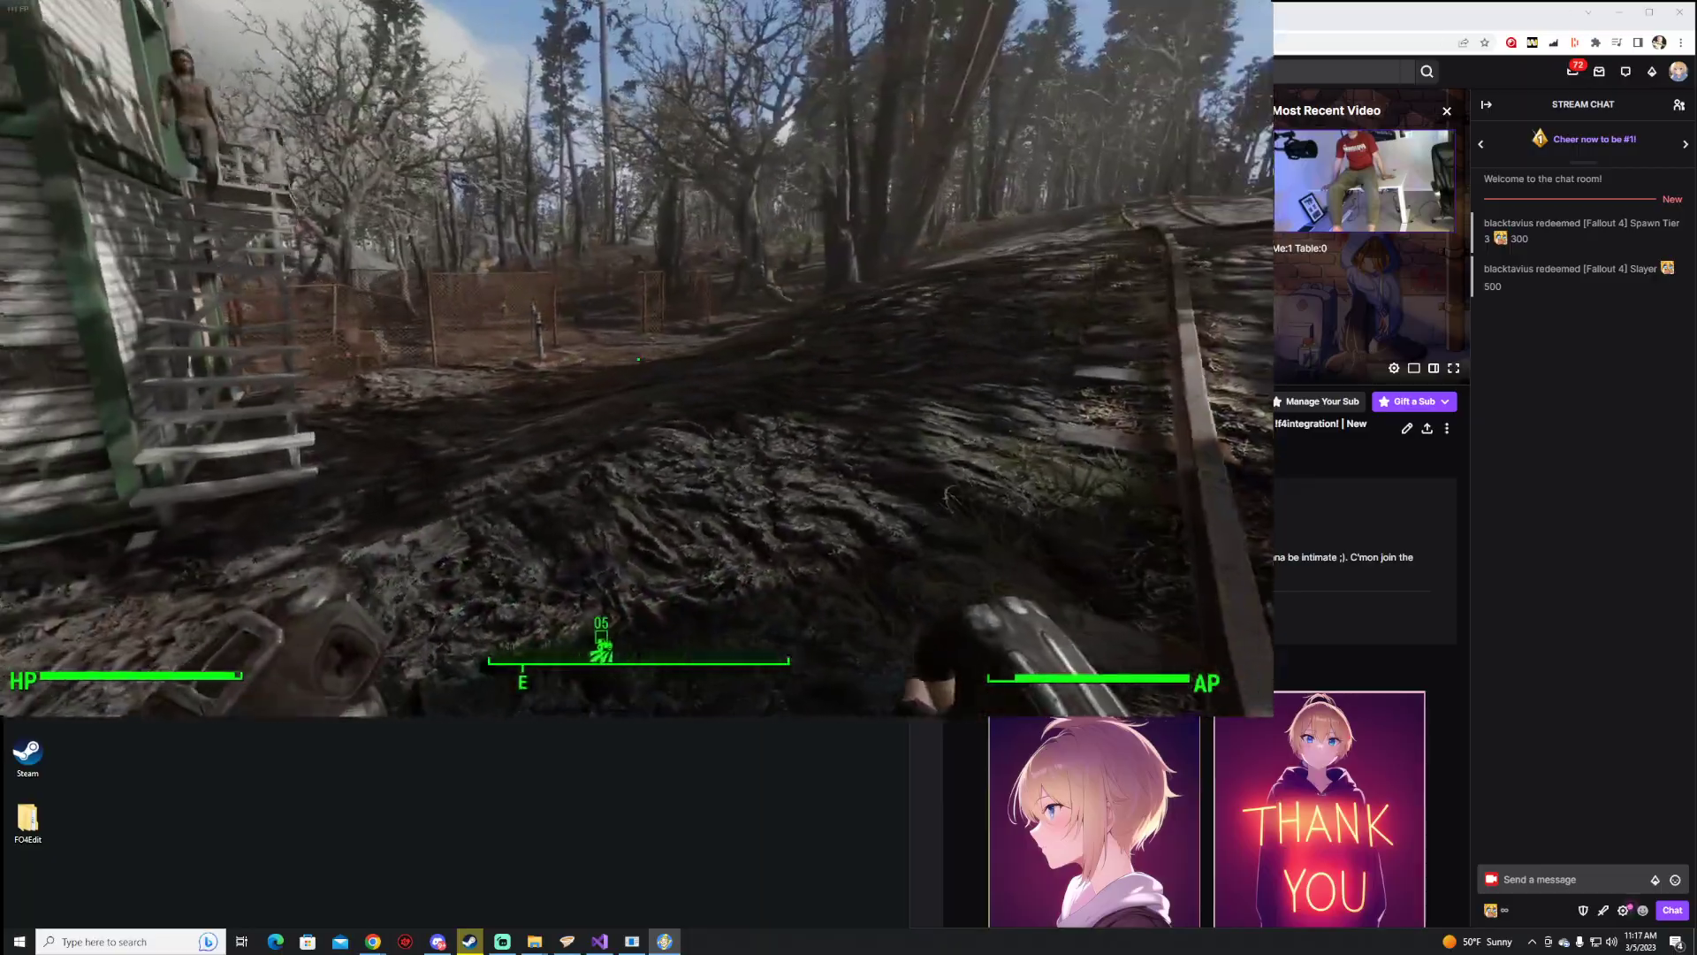
key("w")
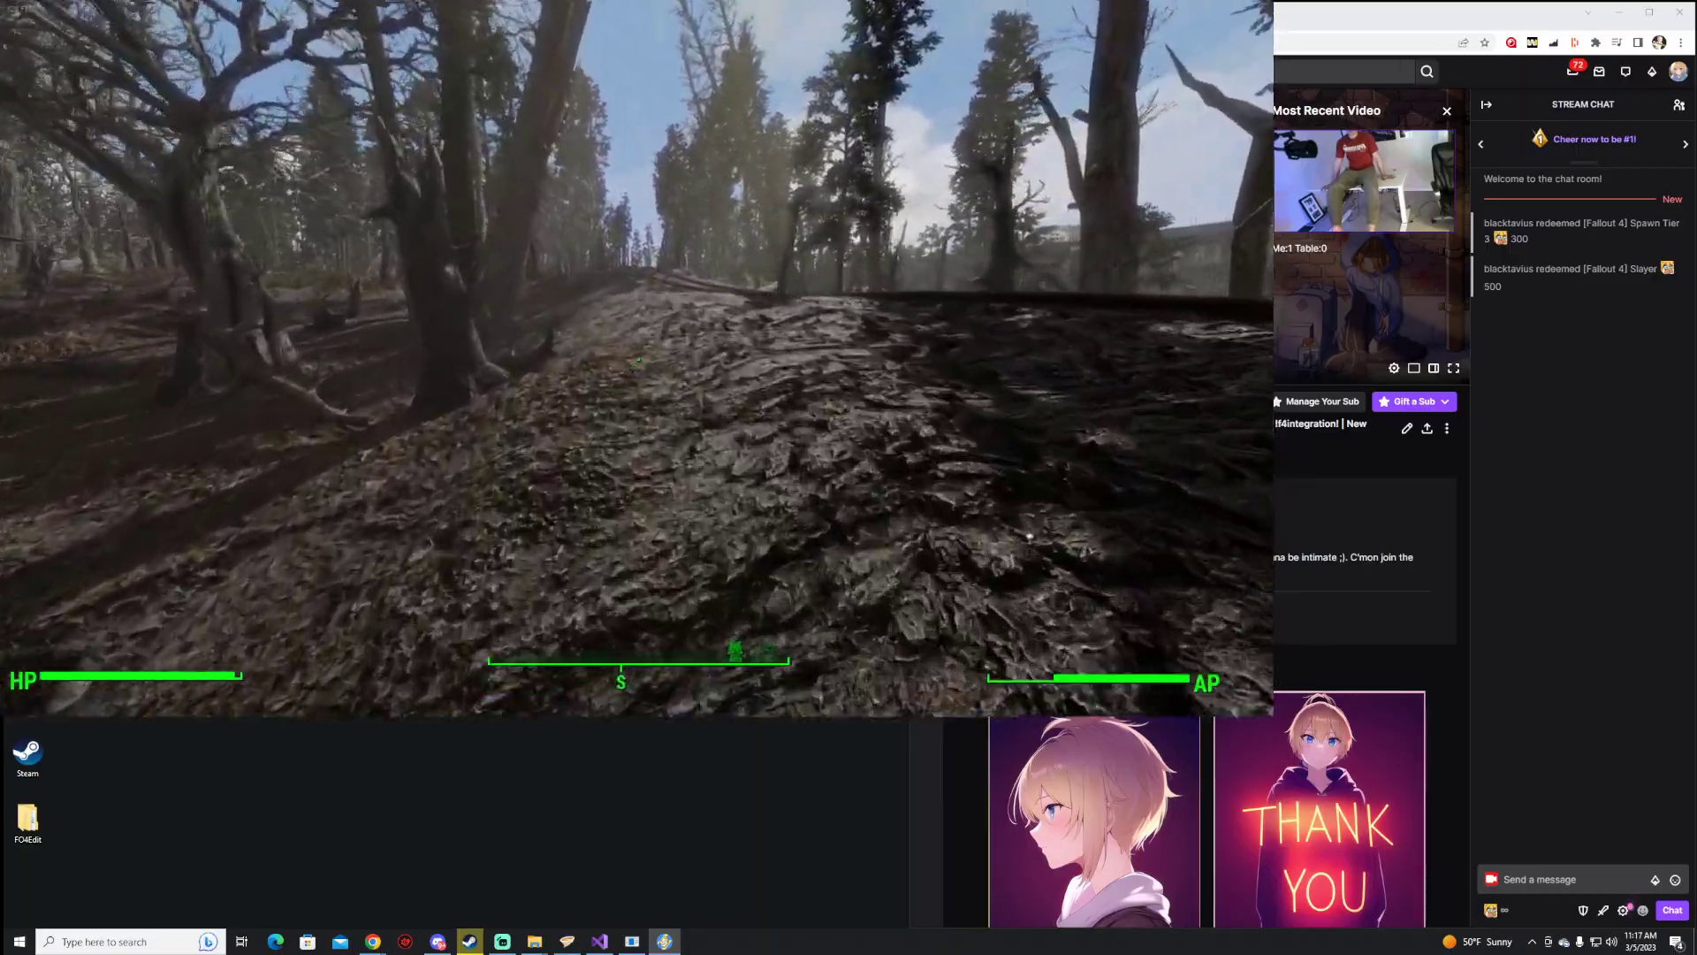
key("w")
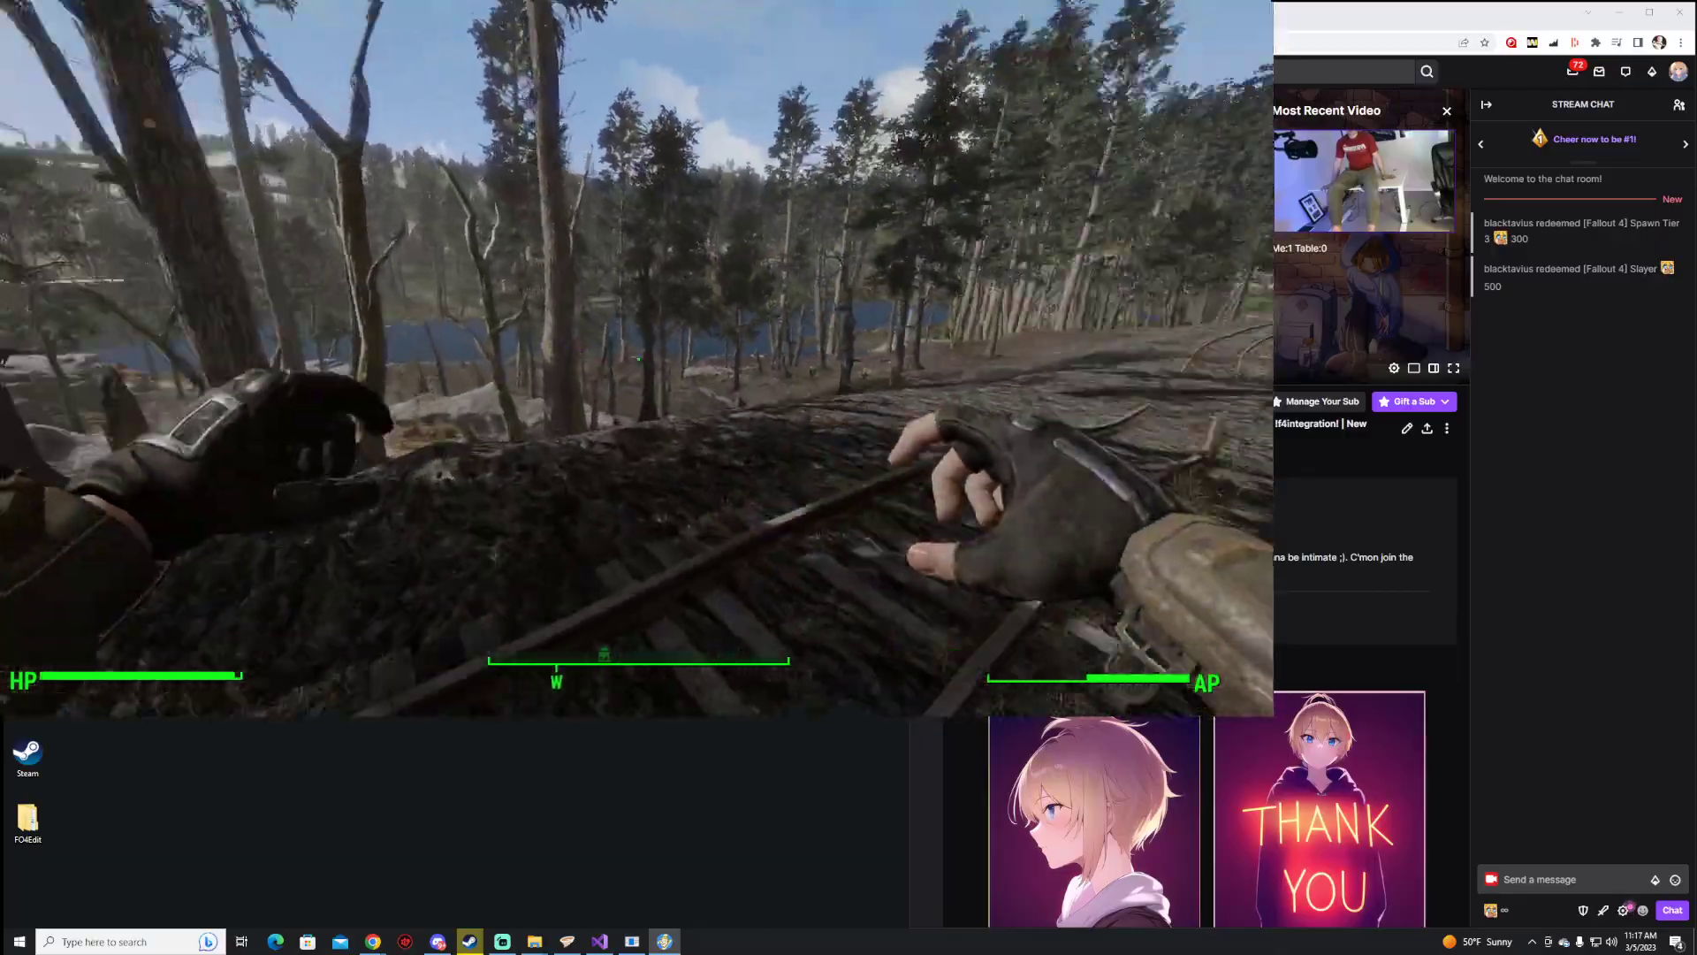
key("w")
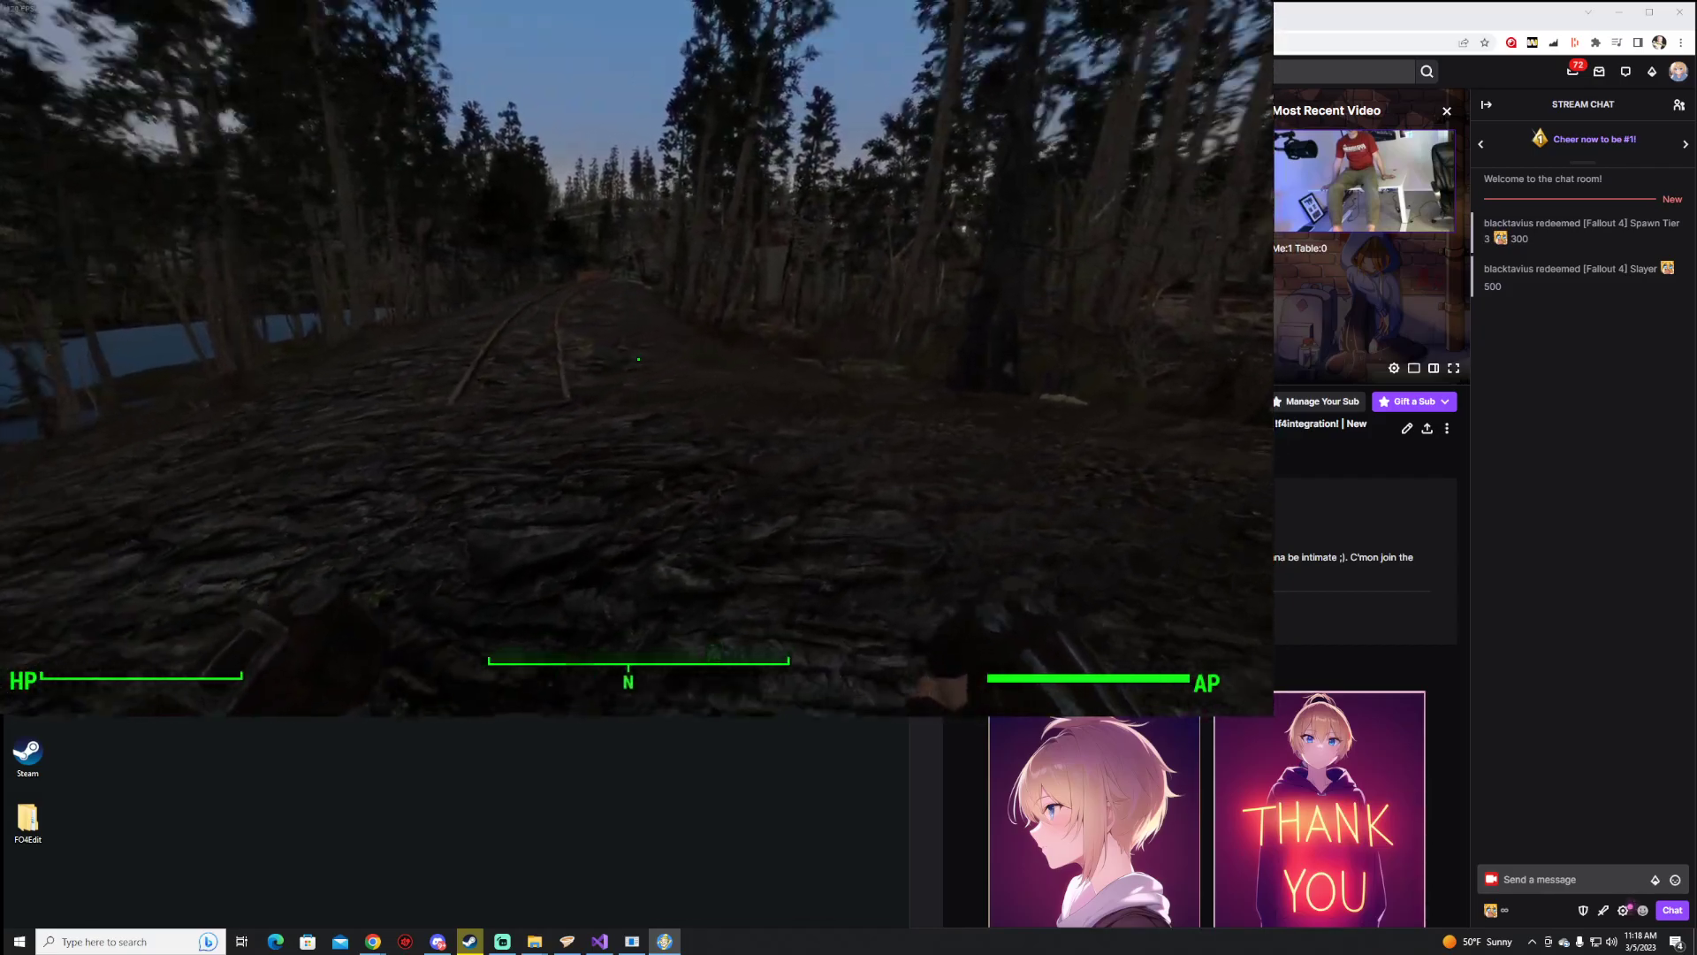
Pause the game and bring the Fallout 4 Twitch Integration window back to the front
key("Escape")
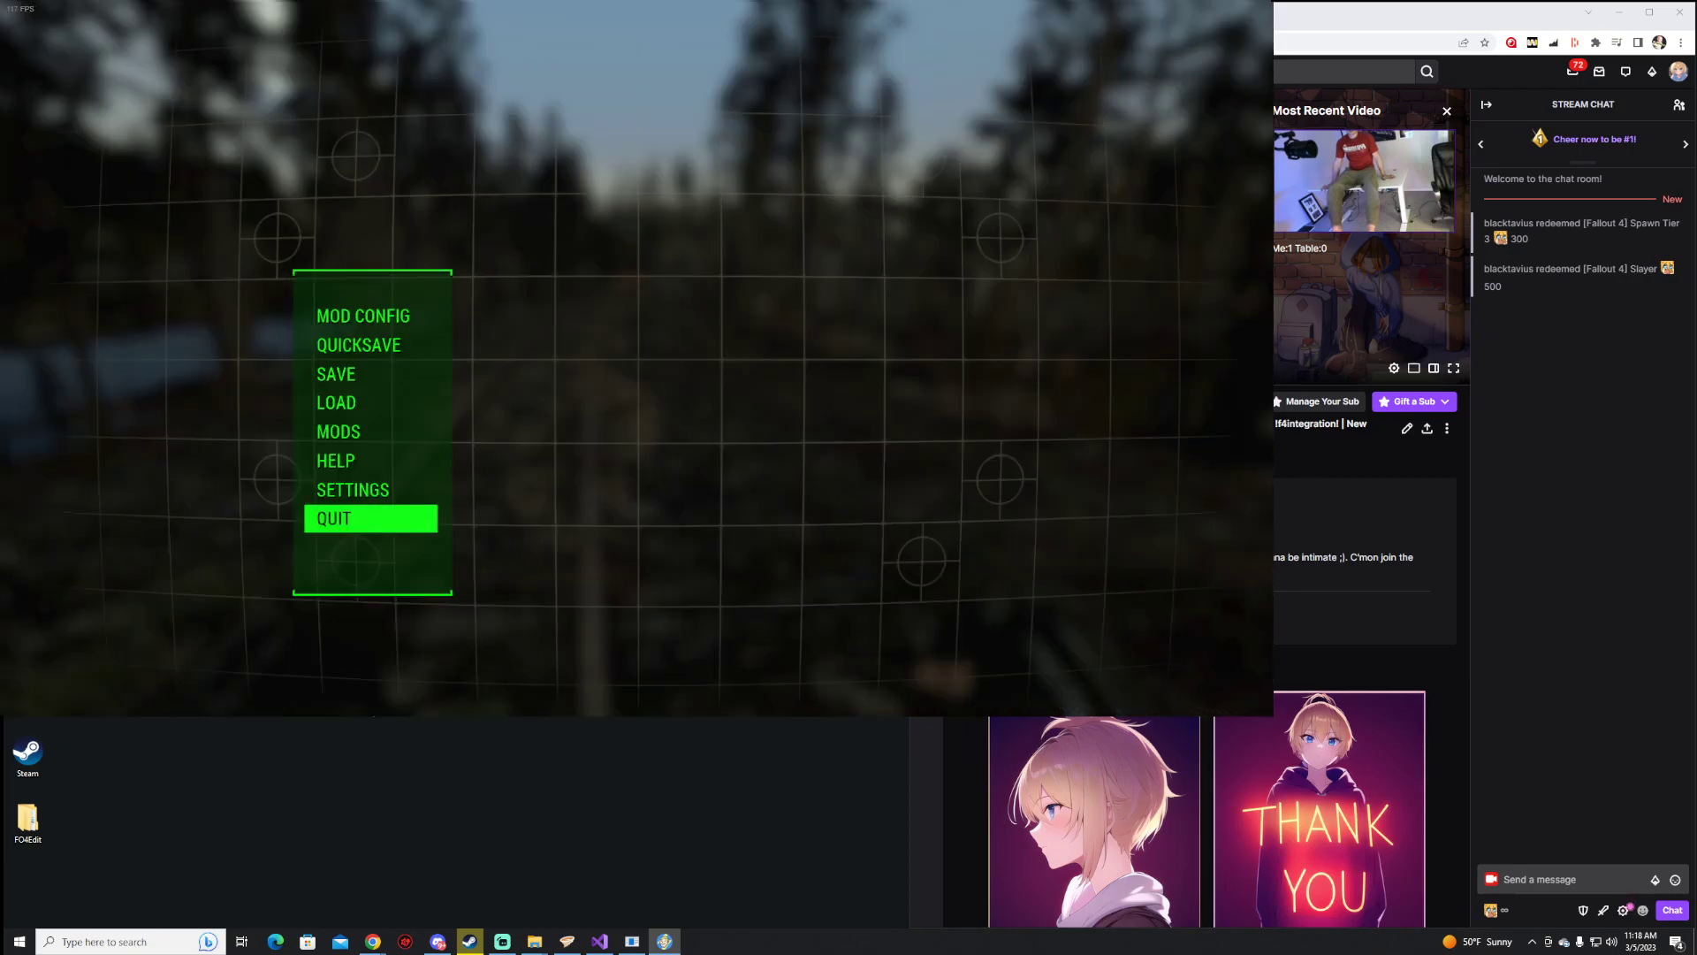
key("alt+Tab")
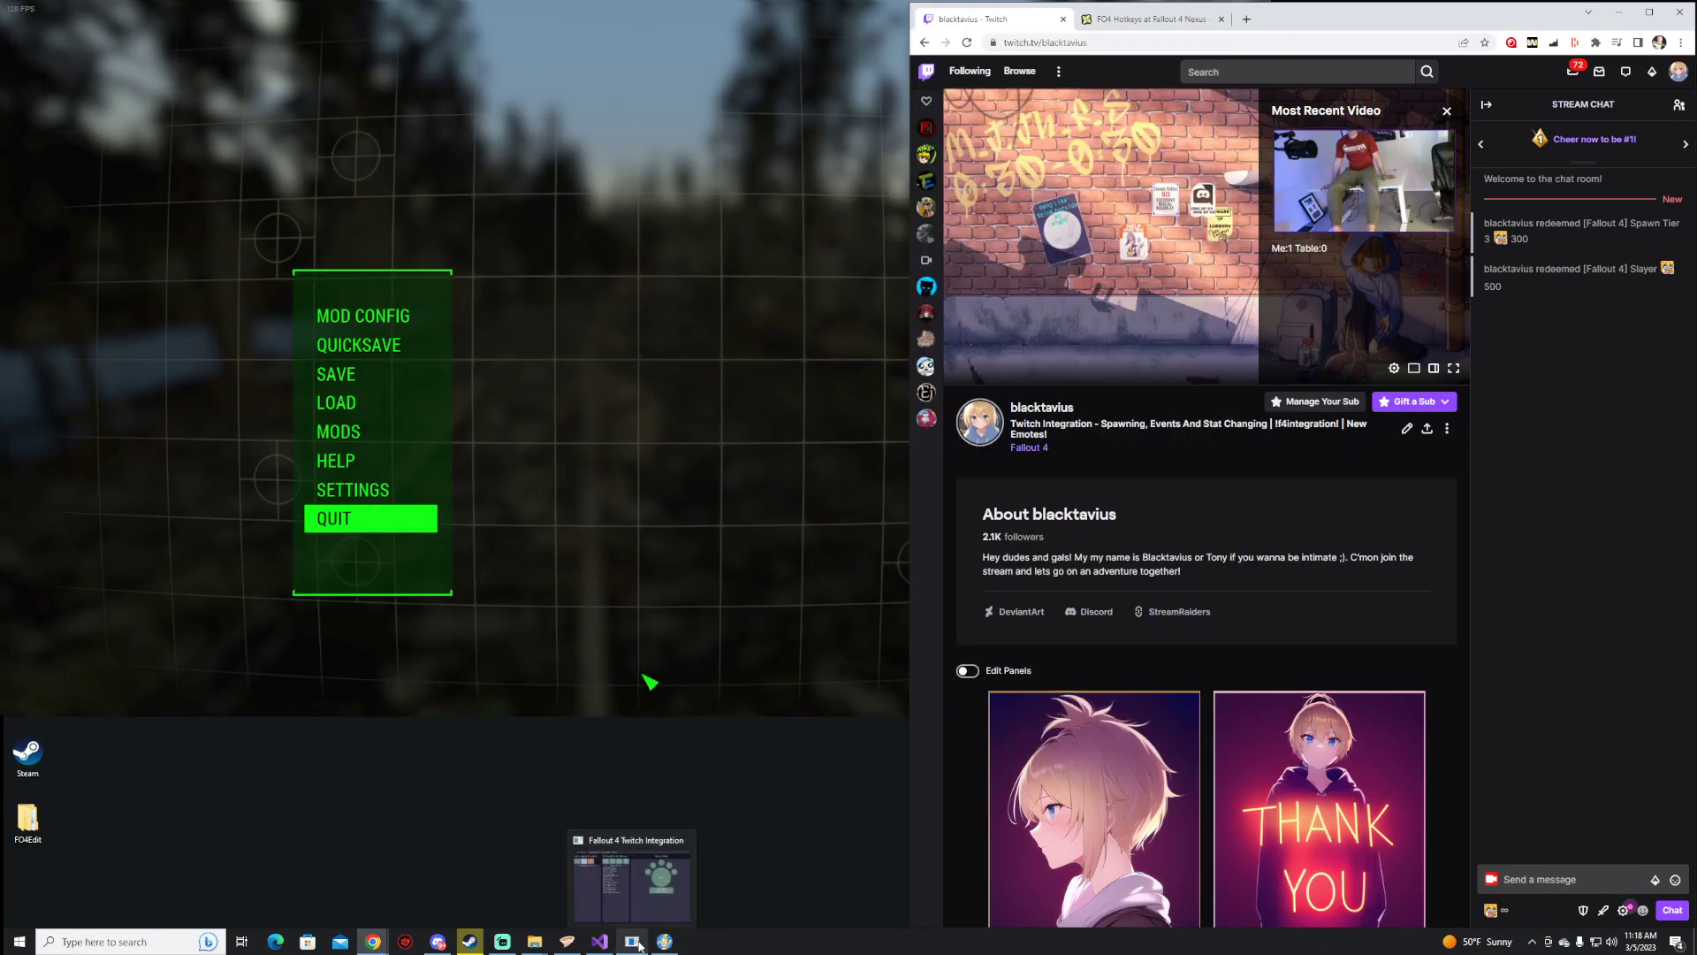
left_click(632, 941)
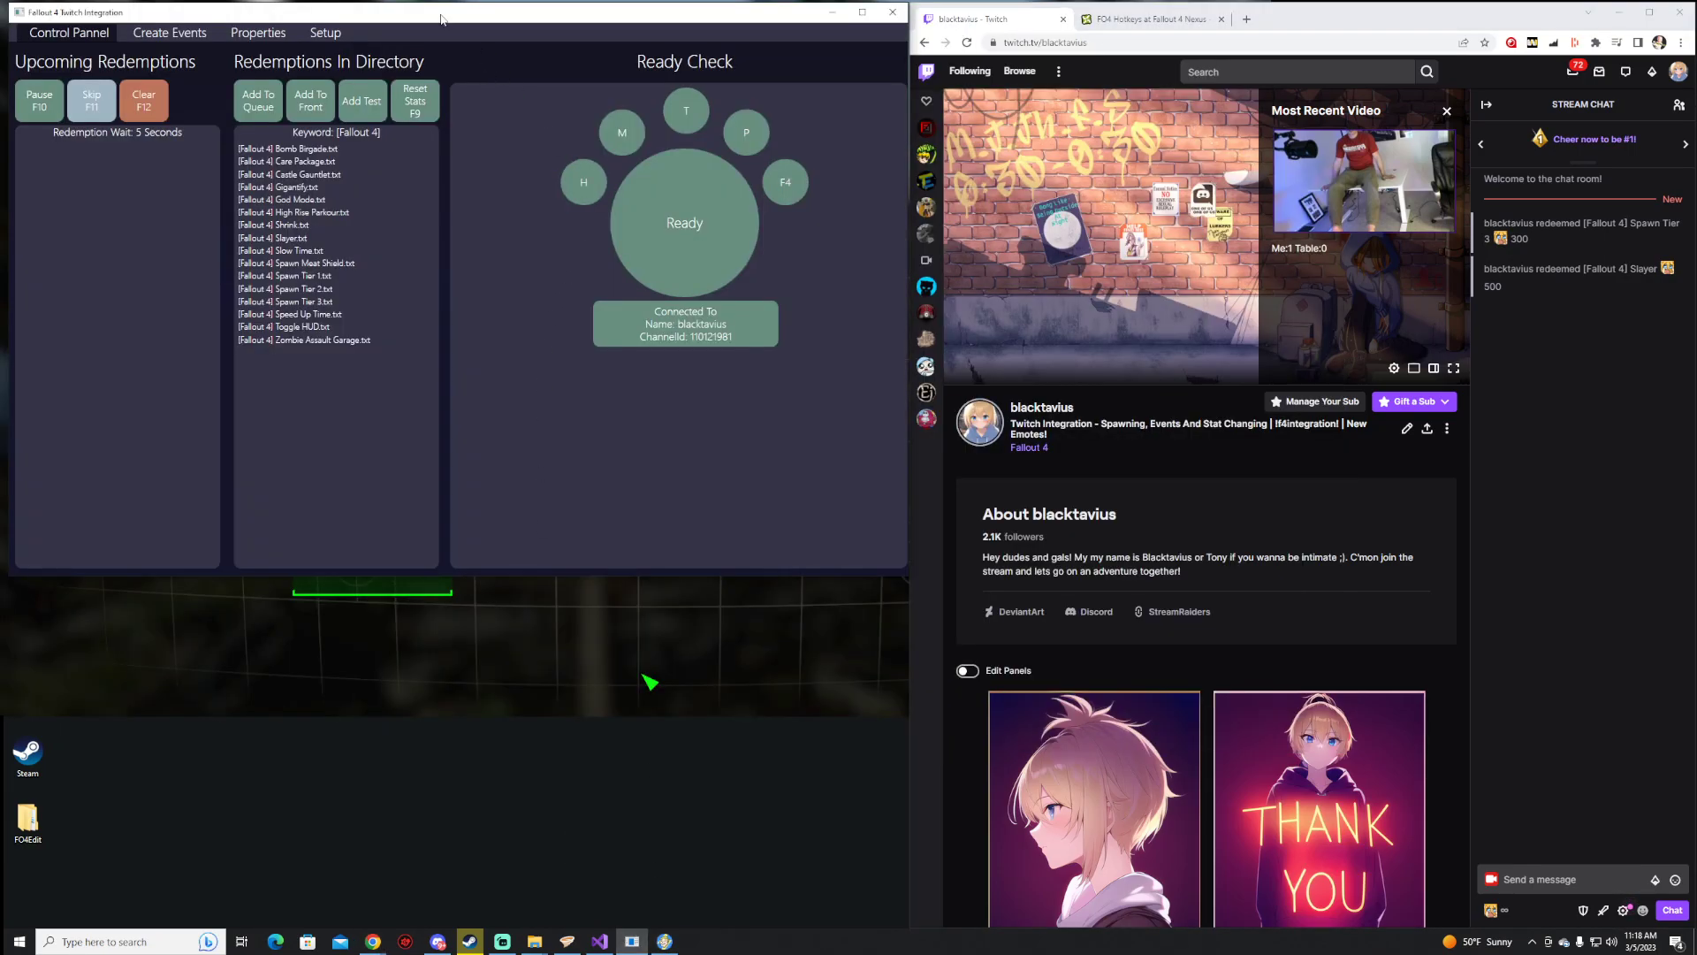
left_click_drag(442, 19, 441, 21)
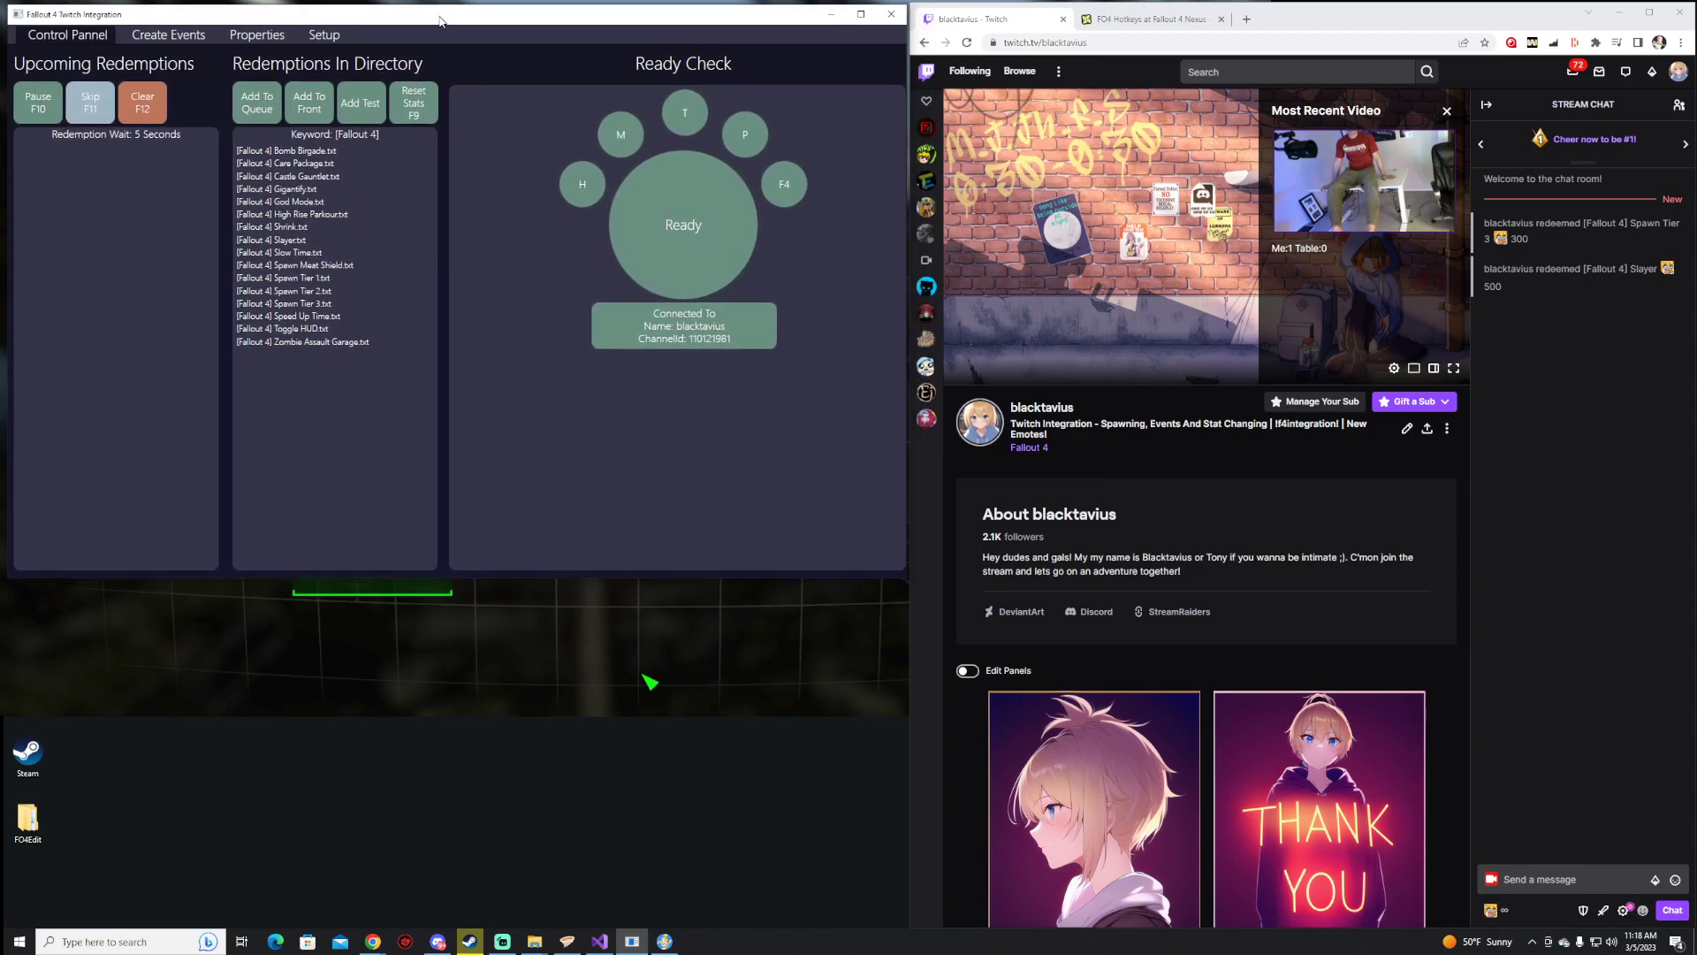
left_click_drag(678, 18, 676, 16)
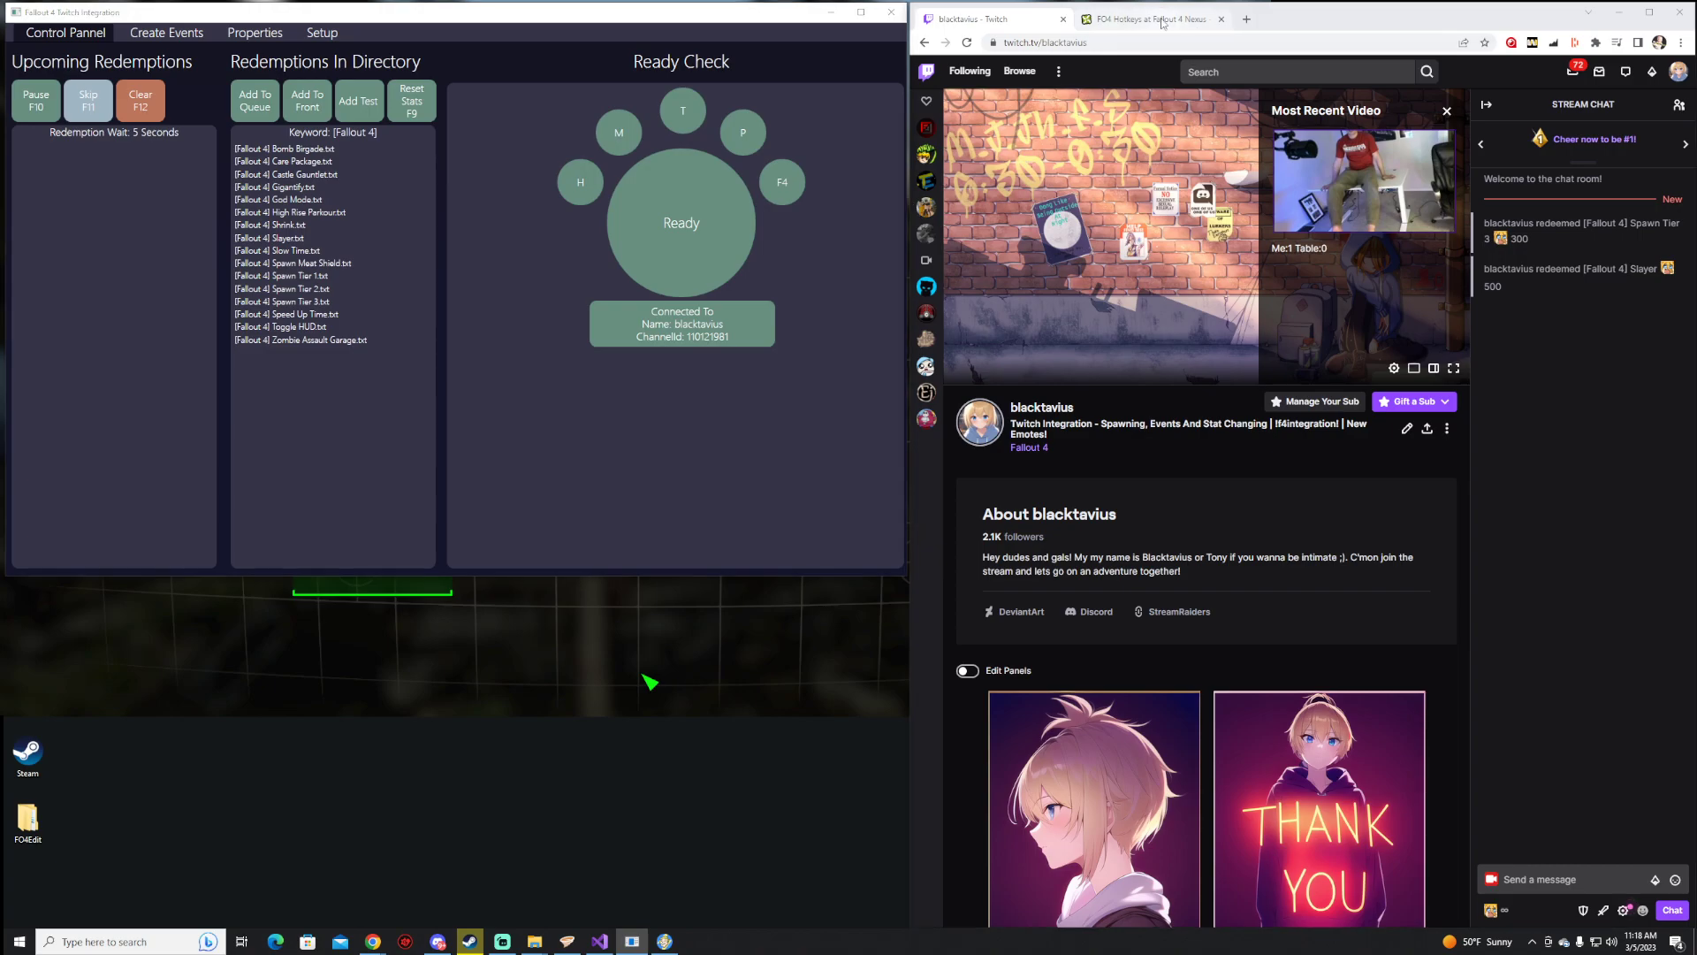
Show the FO4 Hotkeys mod page in the browser and revisit the integration's Create Events, Properties and Control Panel views
left_click(1212, 12)
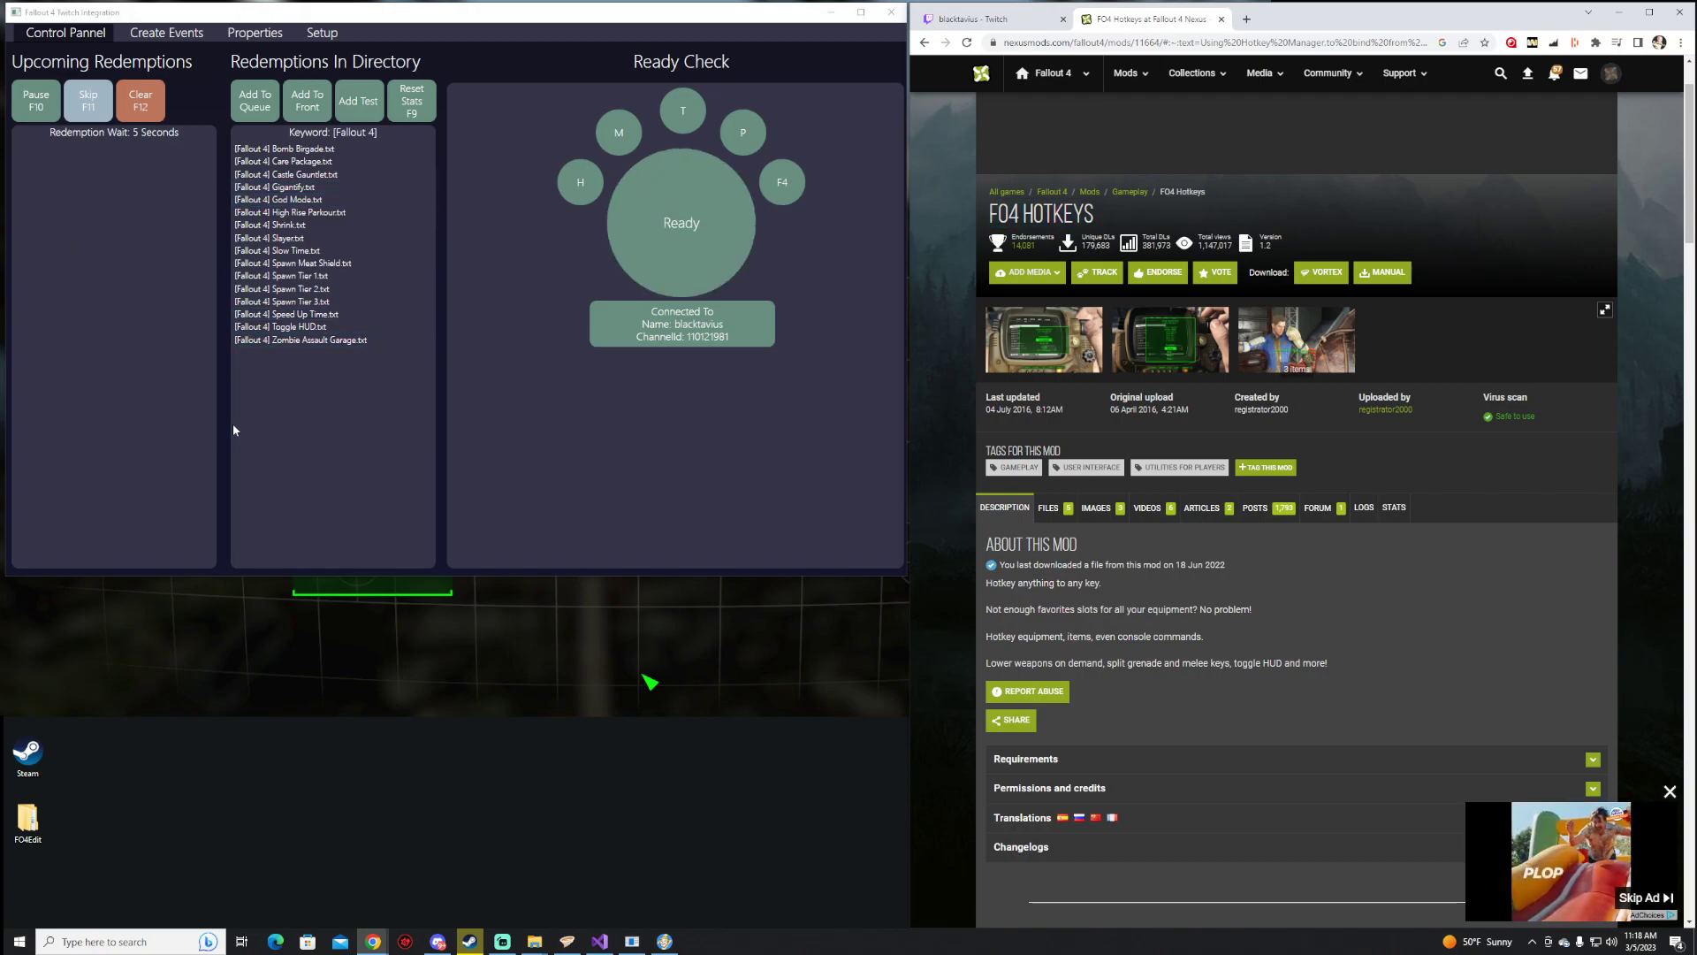
left_click(179, 34)
left_click(252, 34)
left_click(66, 33)
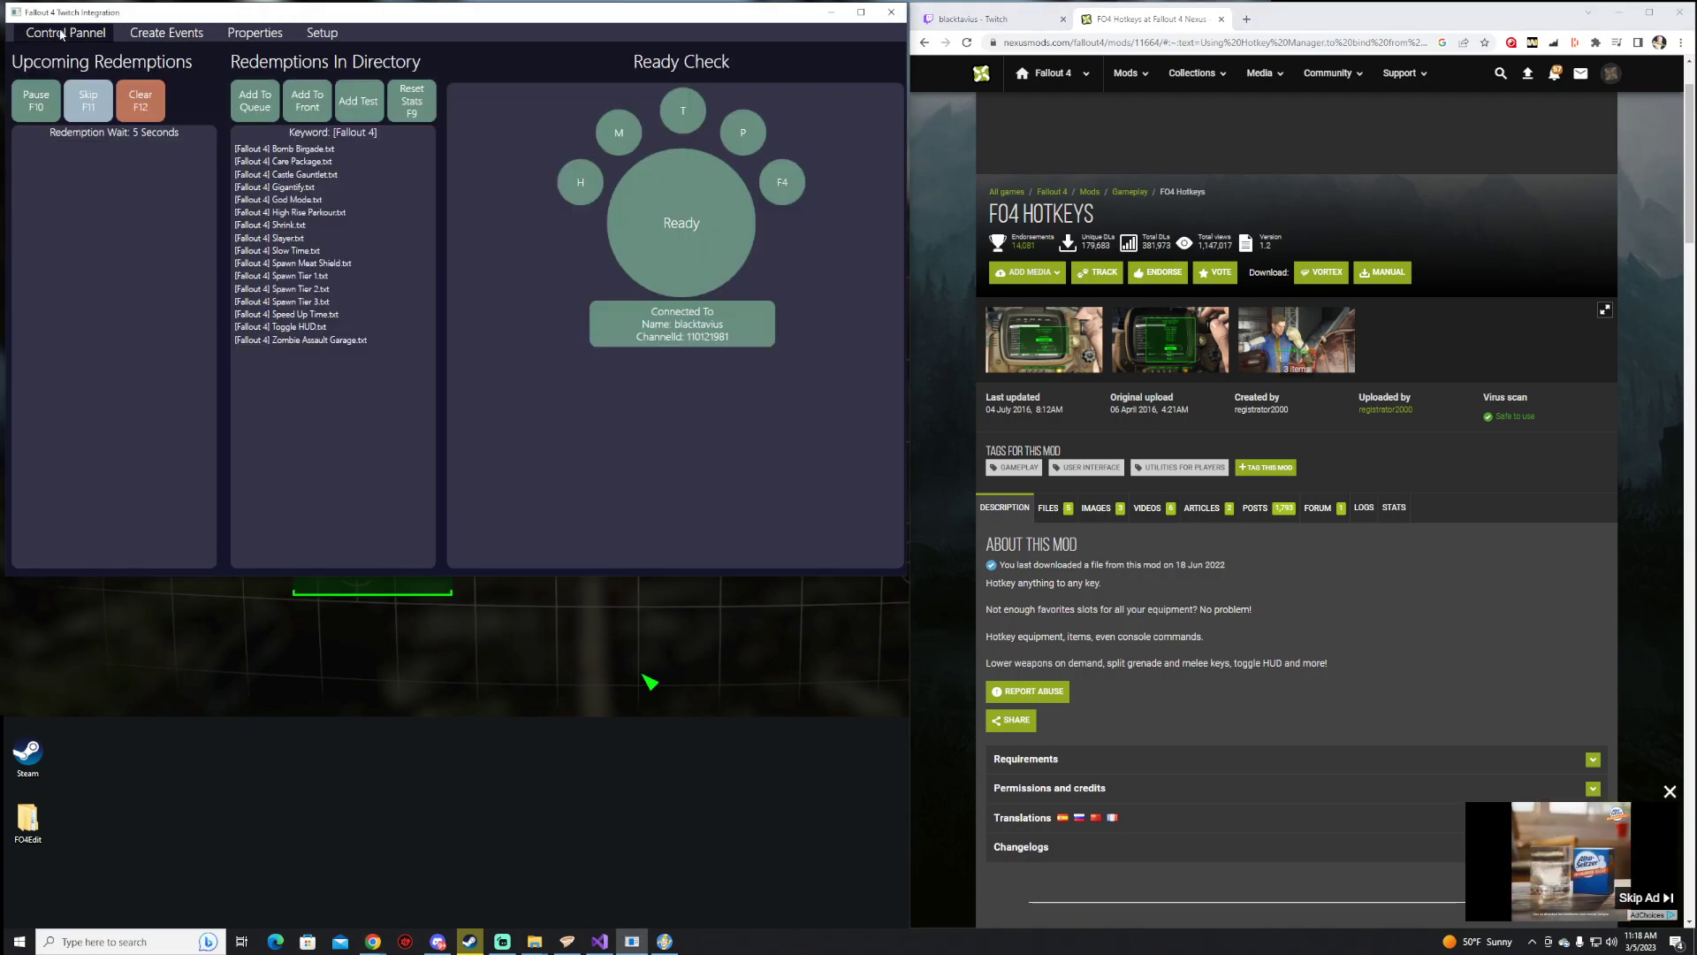